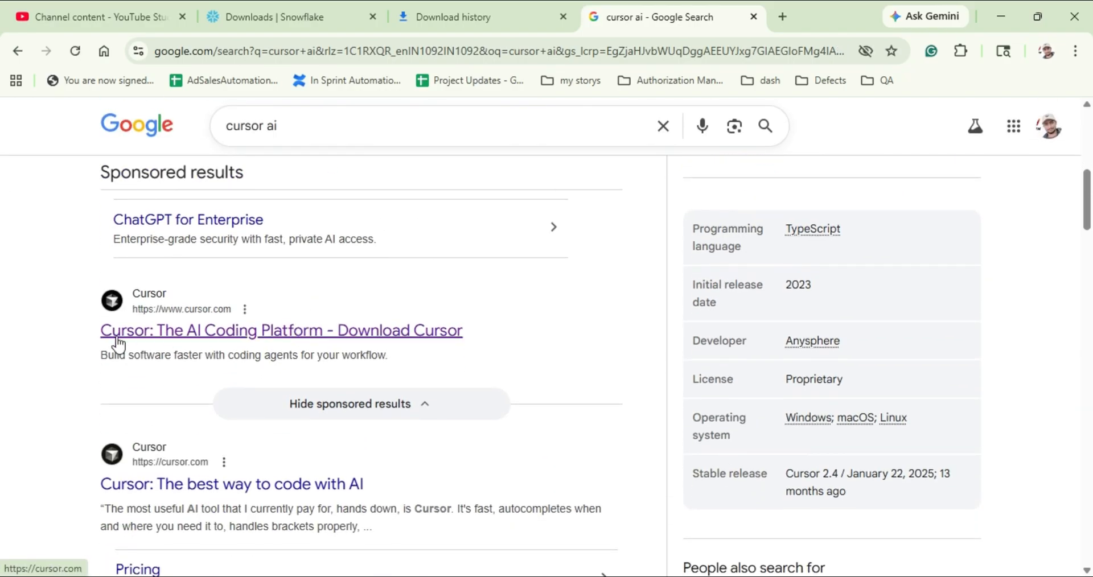
# Open the Cursor website from the Google search results and go to its download page
pyautogui.click(206, 332)
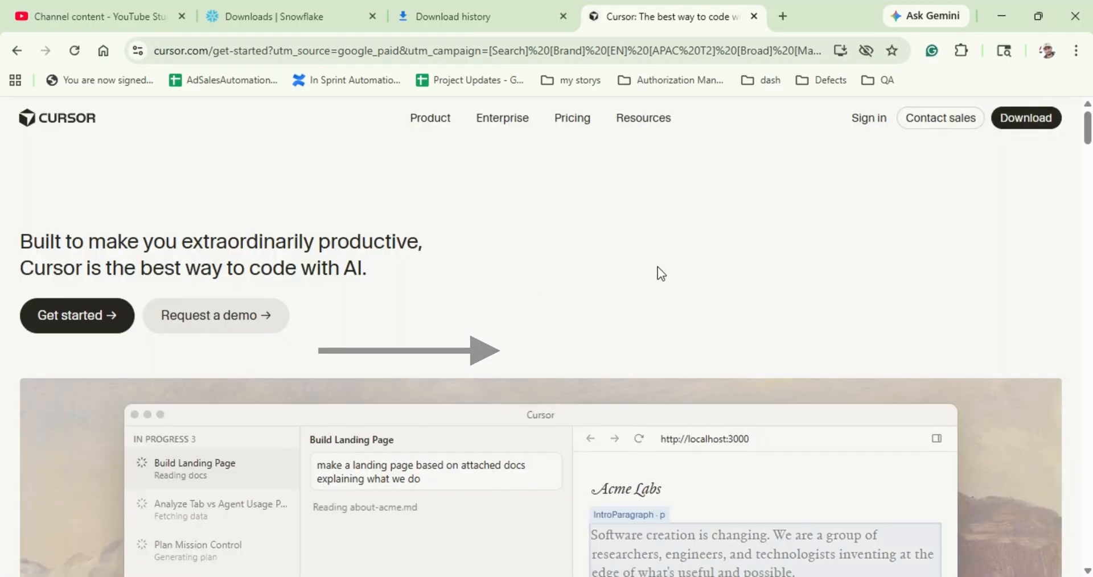
pyautogui.scroll(-4, 657, 267)
pyautogui.scroll(3, 657, 266)
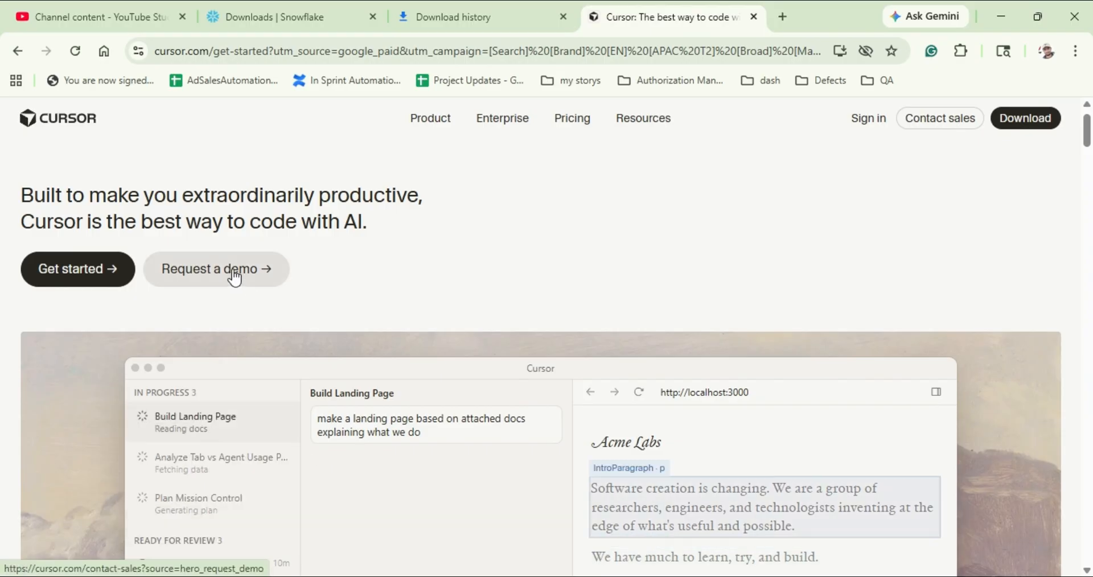
pyautogui.click(1033, 128)
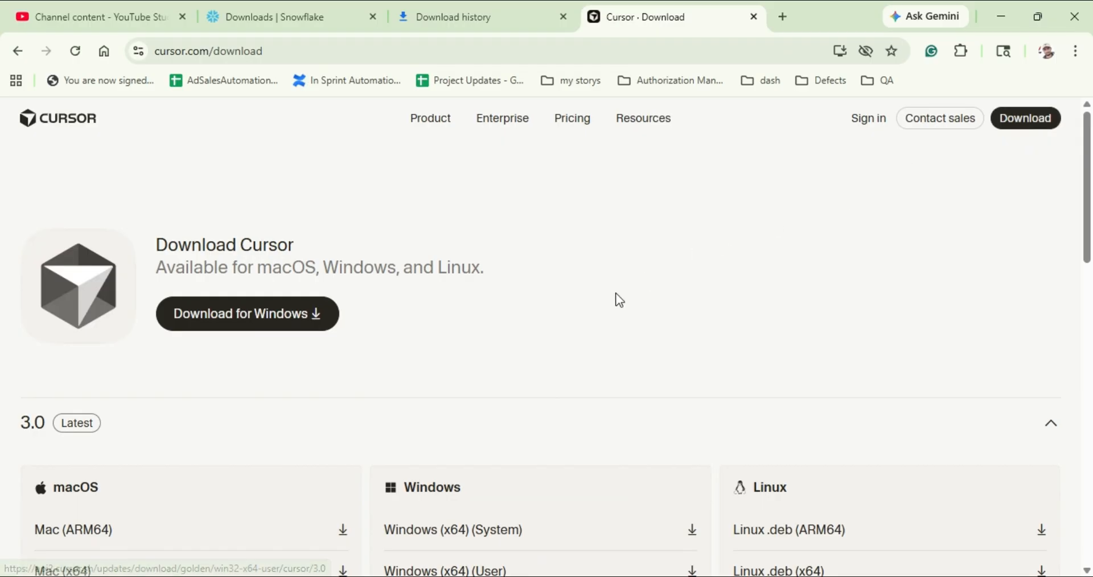
# Review the Cursor 3.0 builds for macOS, Windows and Linux and start the Windows download
pyautogui.scroll(-3, 618, 300)
pyautogui.scroll(2, 618, 300)
pyautogui.scroll(-2, 618, 300)
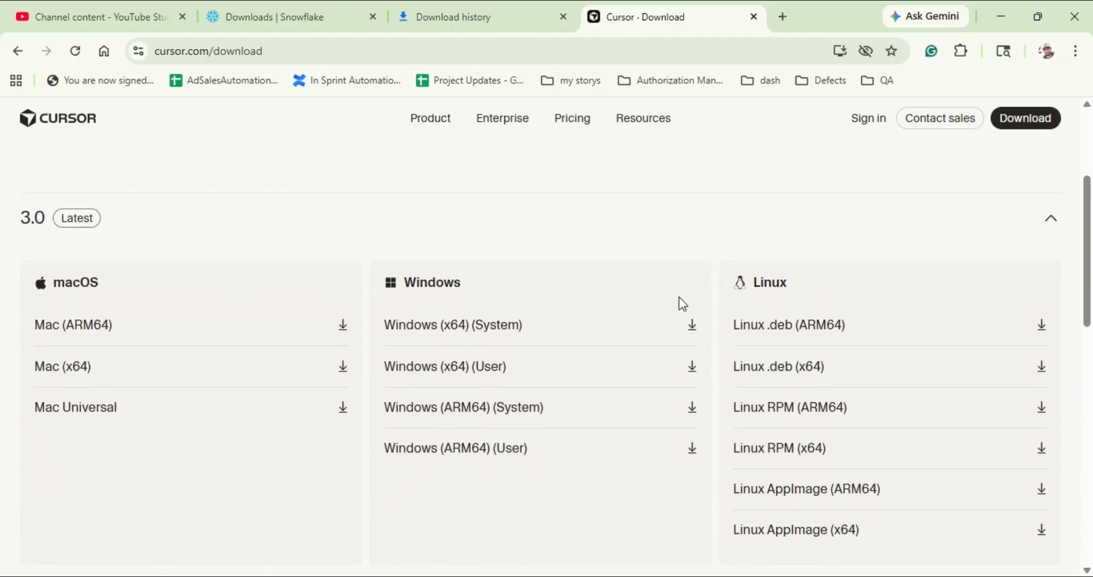
pyautogui.scroll(-7, 681, 304)
pyautogui.scroll(8, 681, 304)
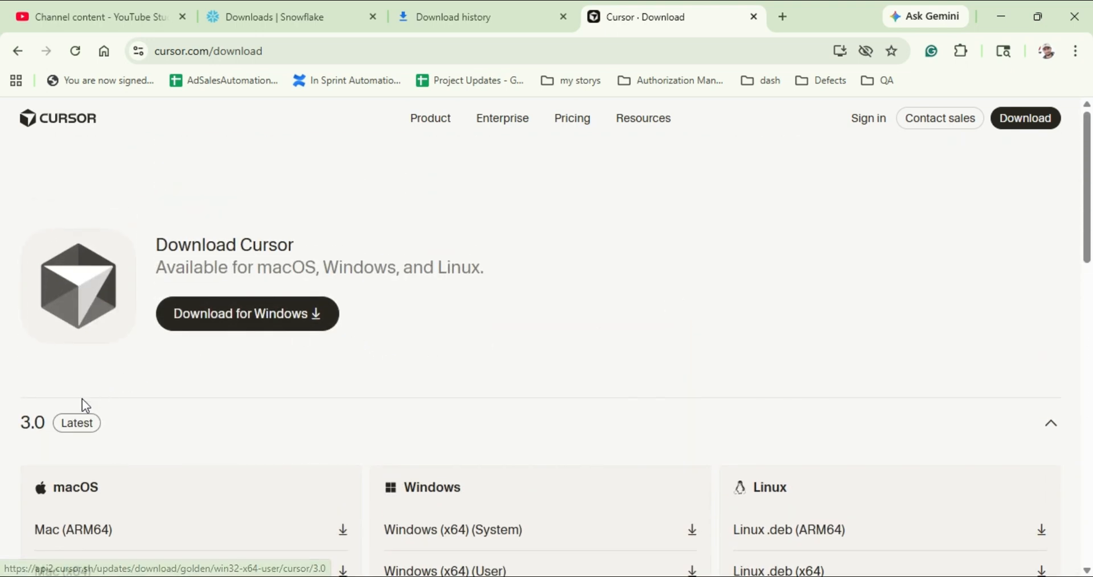
pyautogui.click(278, 325)
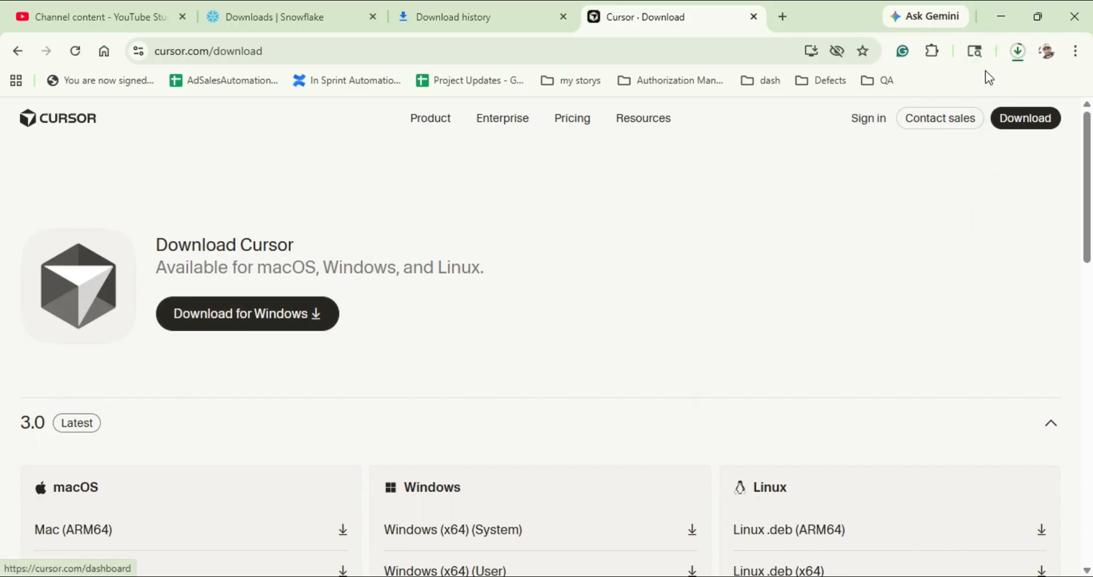
# Cancel the running download of CursorUserSetup-x64-3.0.13 (1).exe
pyautogui.click(1018, 56)
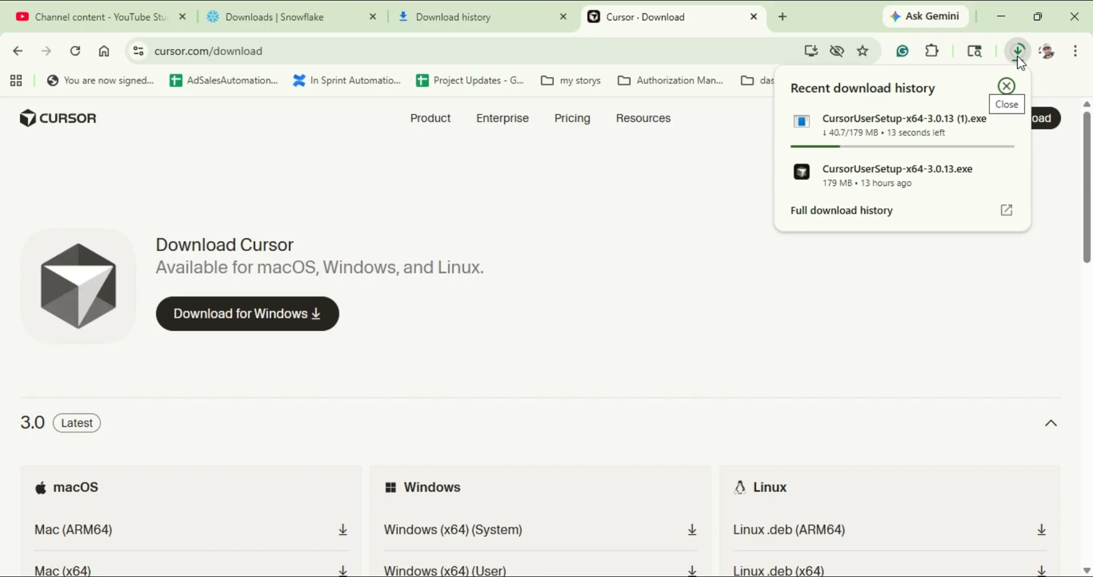
pyautogui.moveTo(893, 130)
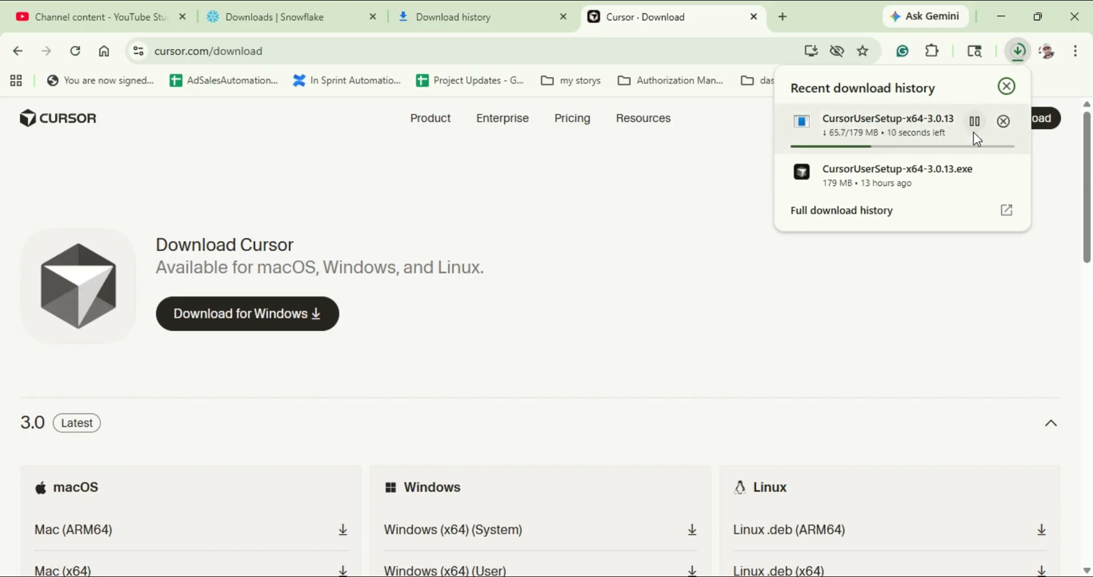
pyautogui.click(1002, 122)
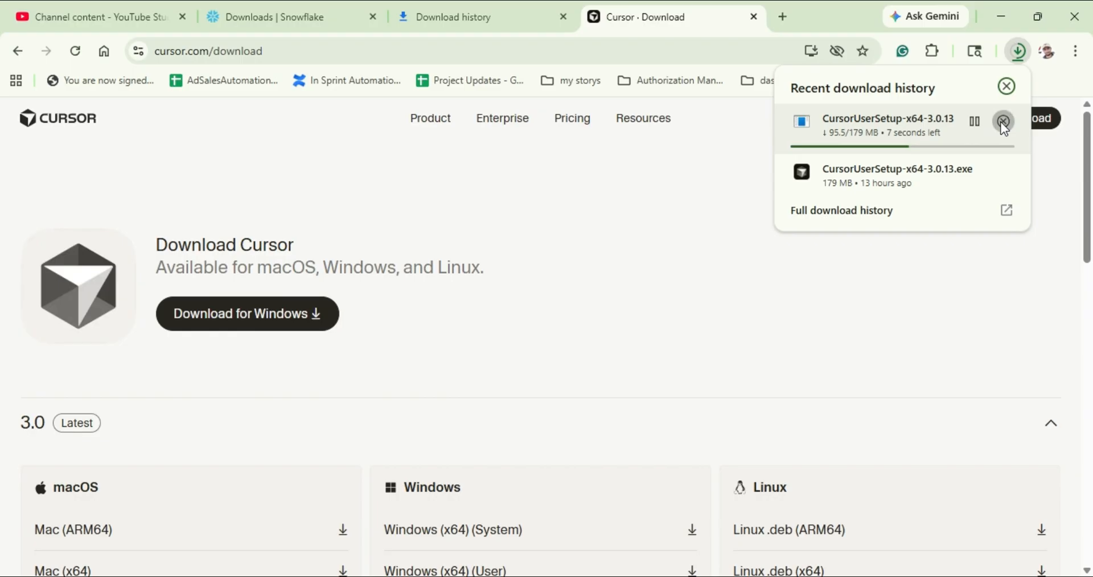
# Run the already downloaded CursorUserSetup-x64-3.0.13 from the Downloads folder and accept the license agreement
pyautogui.click(975, 163)
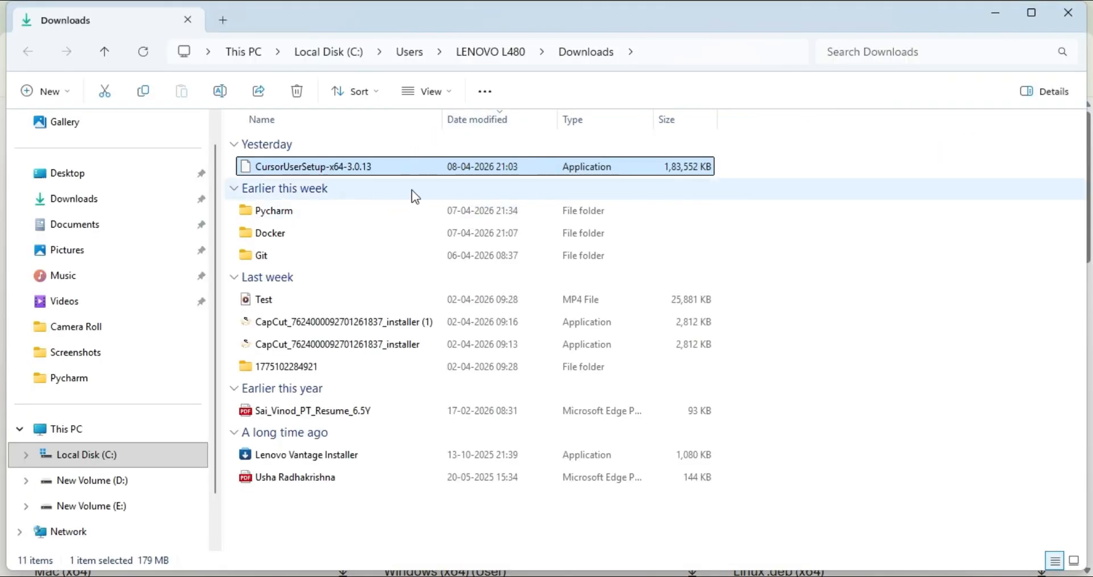
pyautogui.click(90, 199)
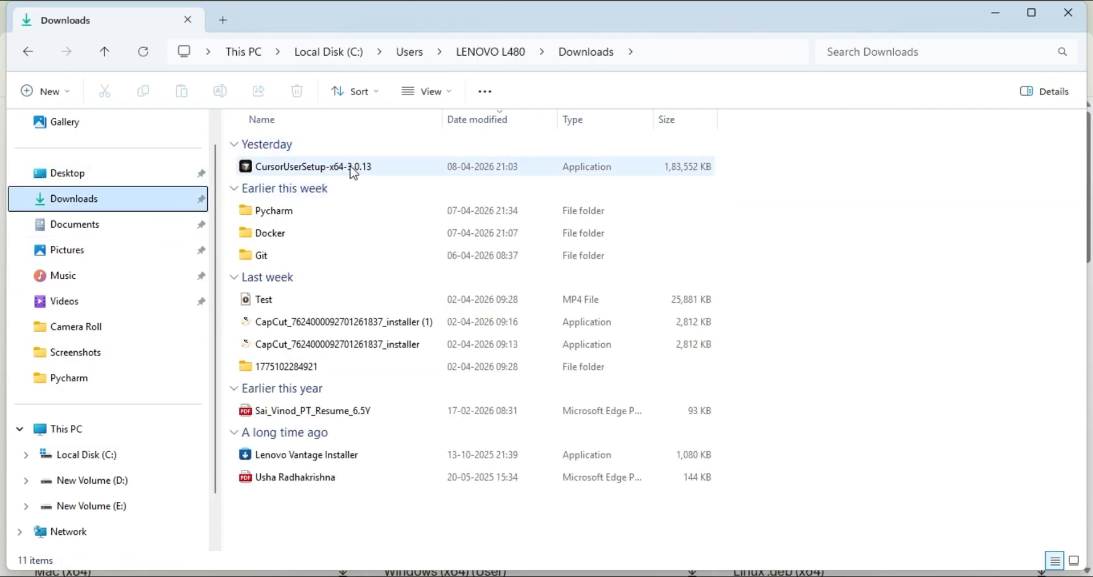
pyautogui.click(340, 169)
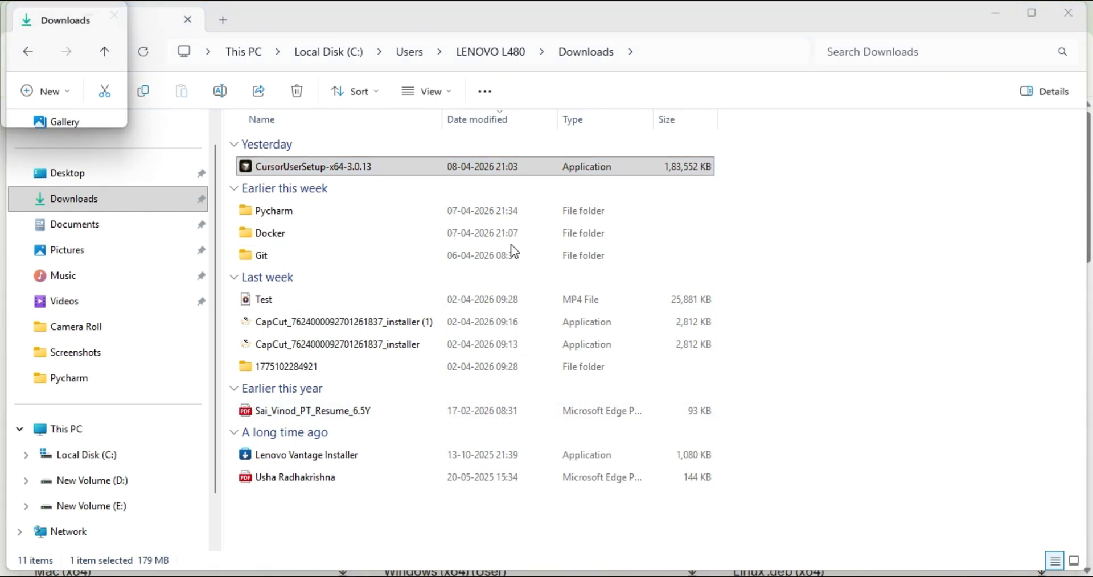
pyautogui.click(479, 166)
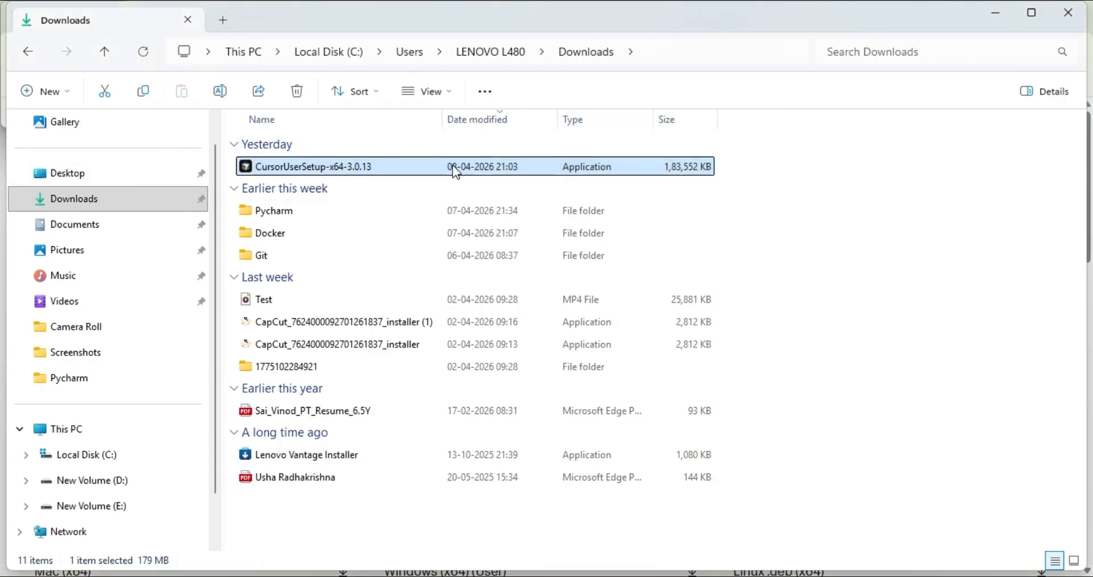
pyautogui.doubleClick(453, 166)
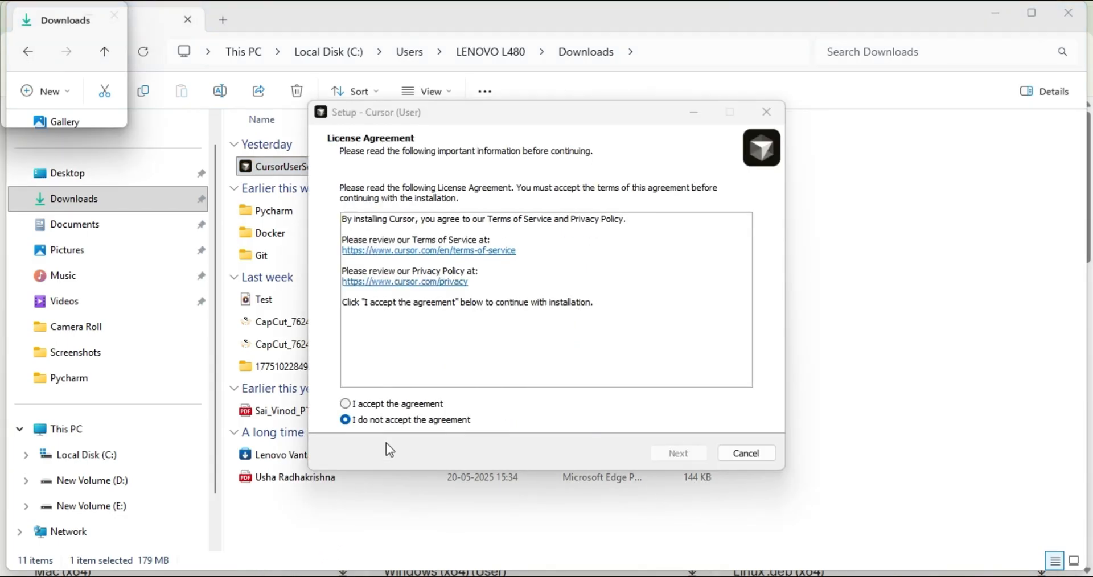
pyautogui.click(365, 404)
pyautogui.click(663, 451)
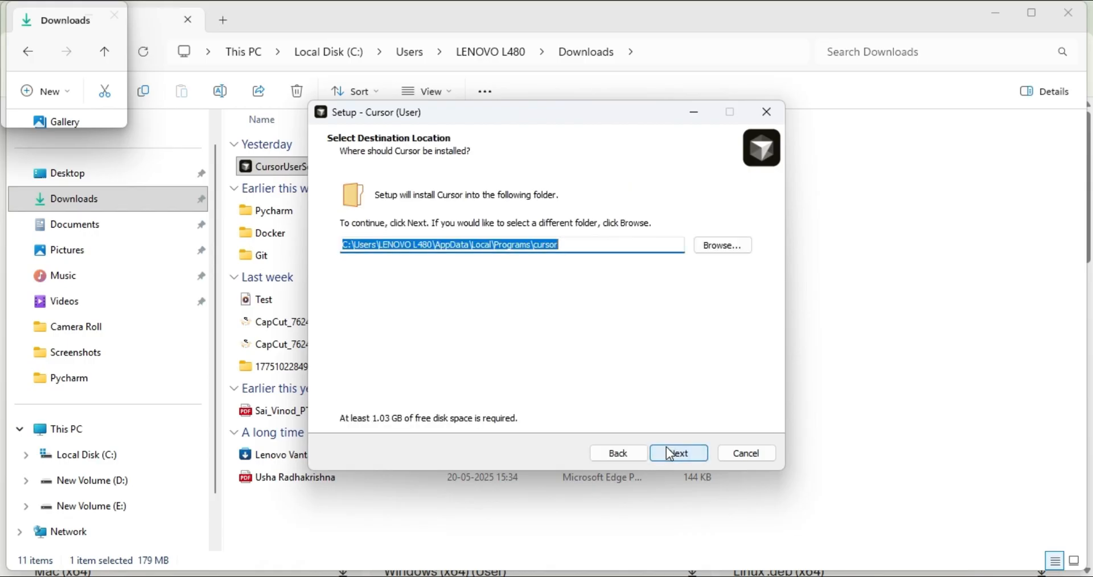
# Browse the folders on drives C: and D: as possible installation locations, without choosing a different destination
pyautogui.click(578, 244)
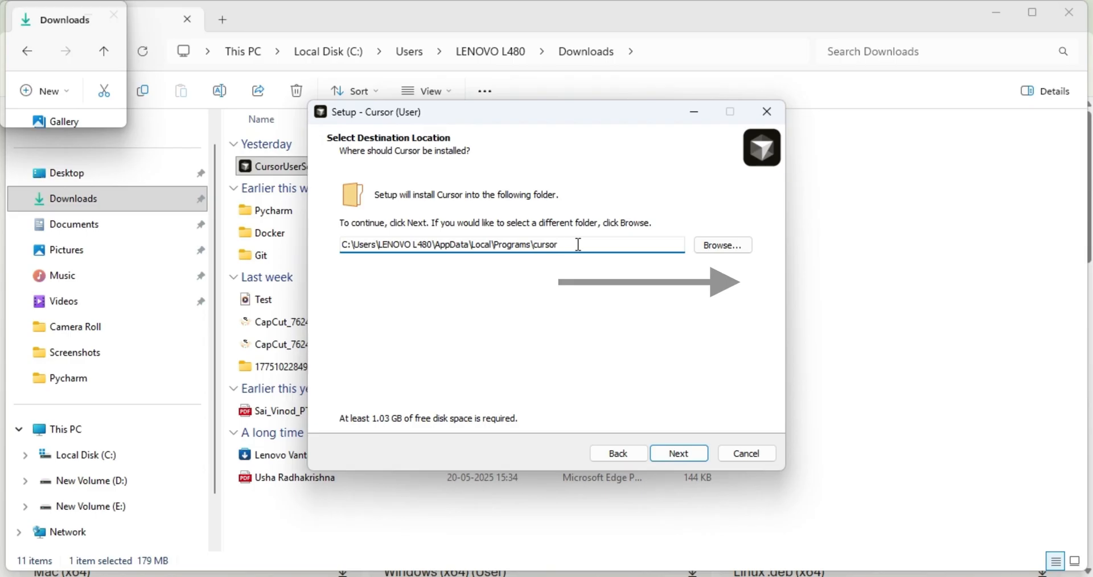
pyautogui.click(736, 245)
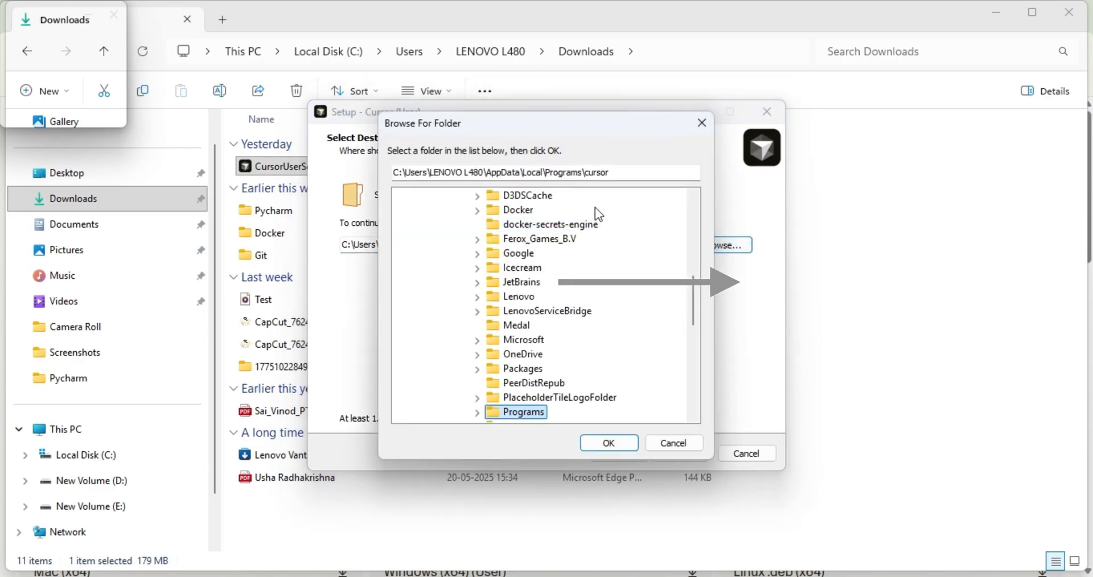
pyautogui.scroll(2, 604, 210)
pyautogui.scroll(5, 603, 212)
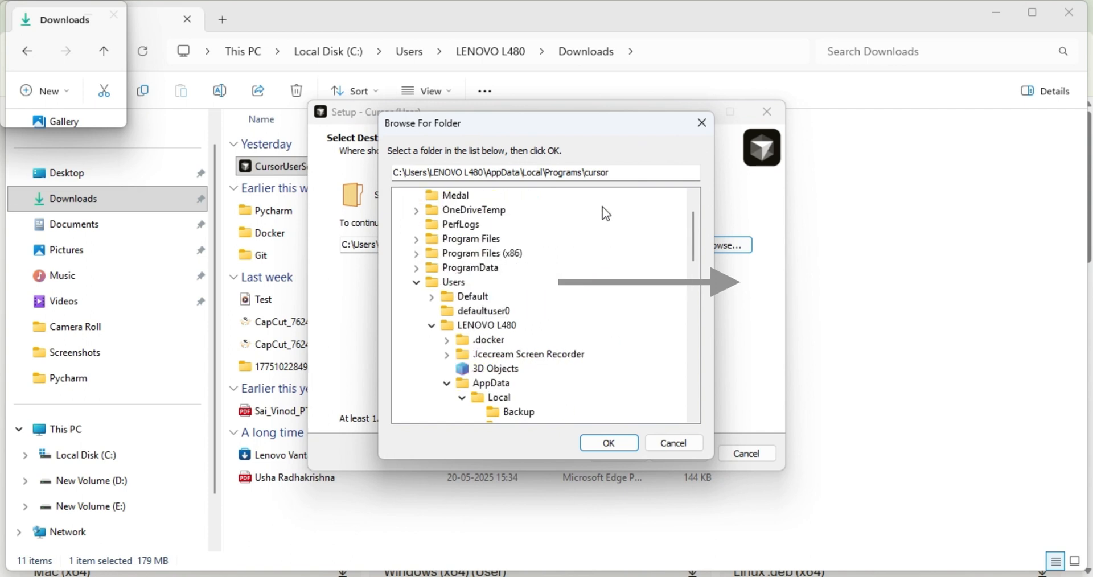
pyautogui.click(416, 283)
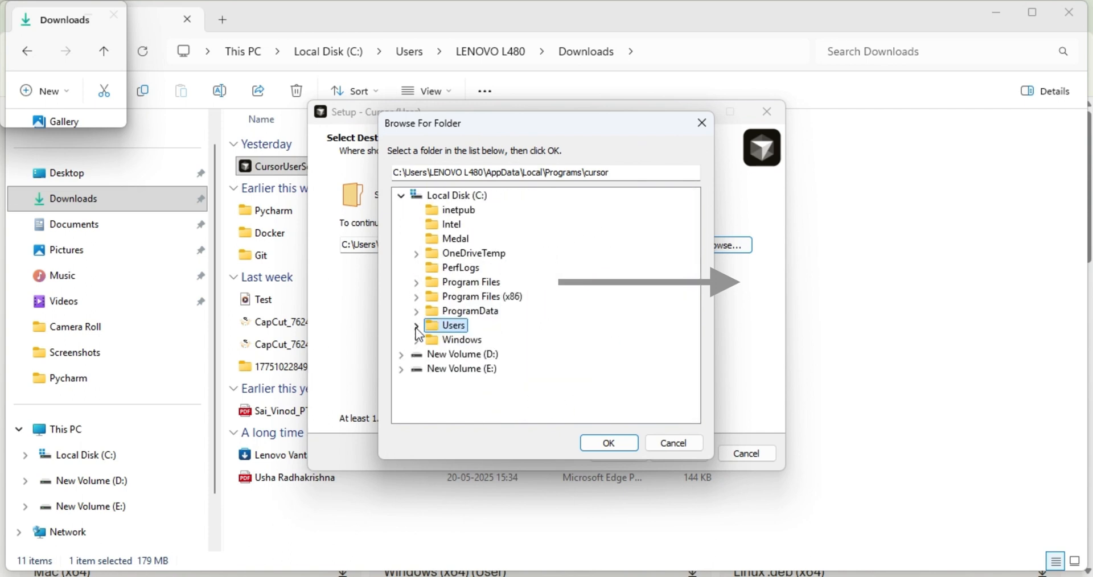
pyautogui.click(401, 355)
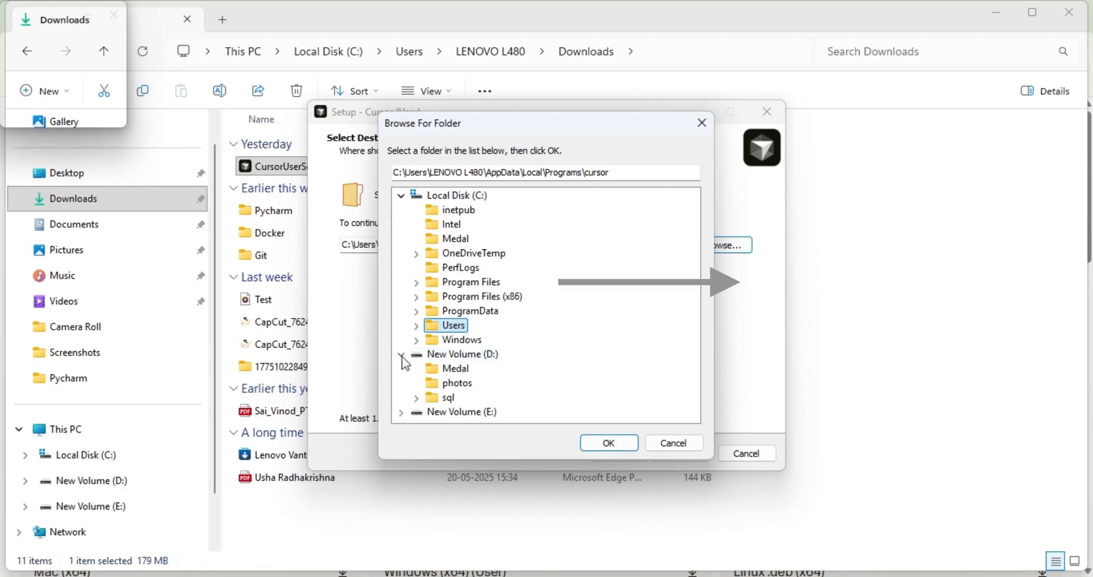
pyautogui.click(620, 450)
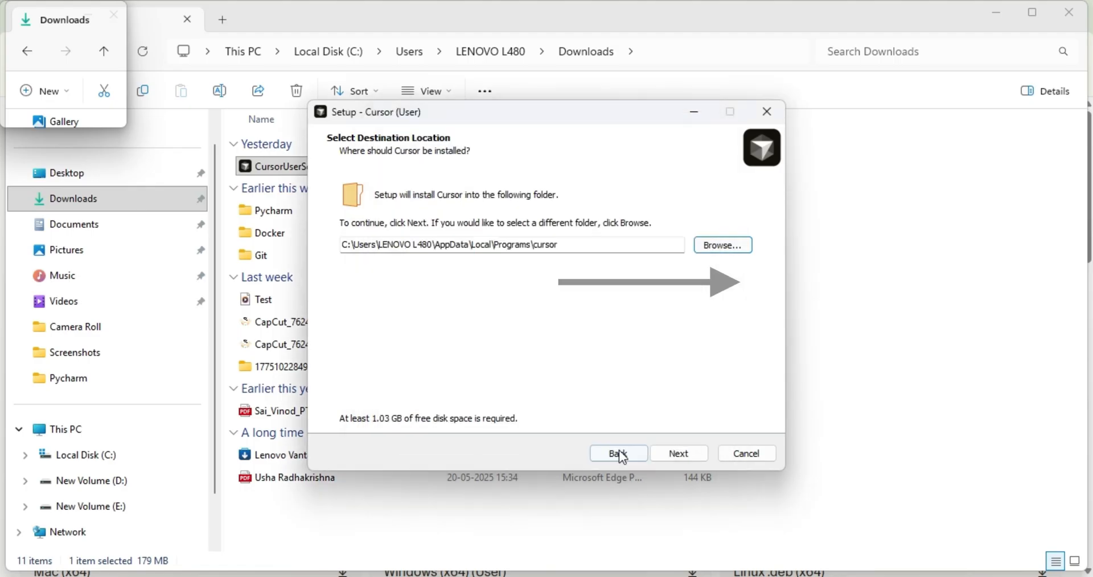
# Accept the default installation destination and keep Cursor as the Start Menu folder
pyautogui.click(680, 455)
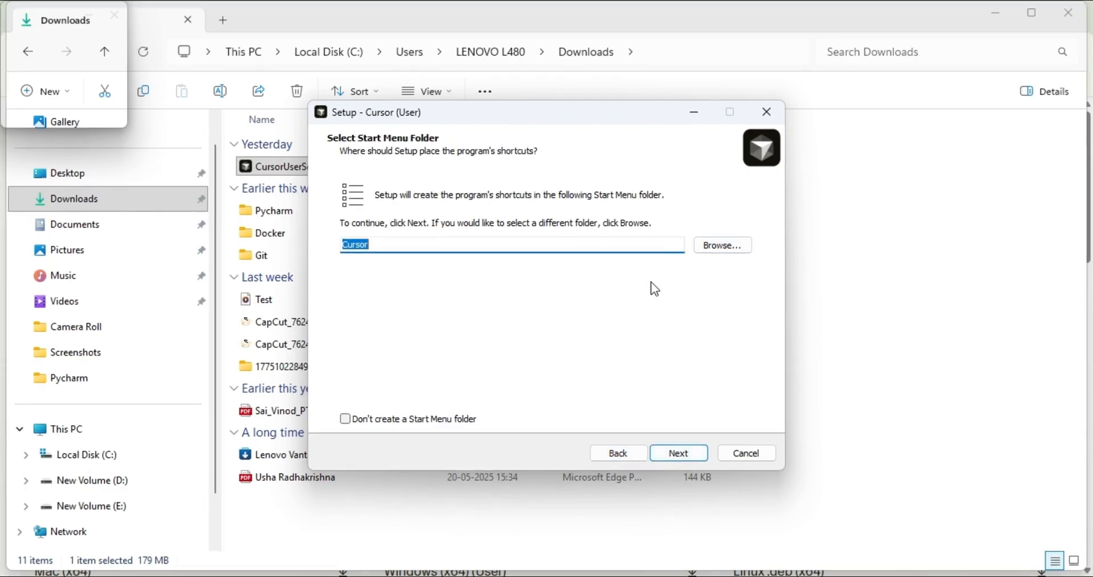
pyautogui.click(490, 243)
pyautogui.click(679, 453)
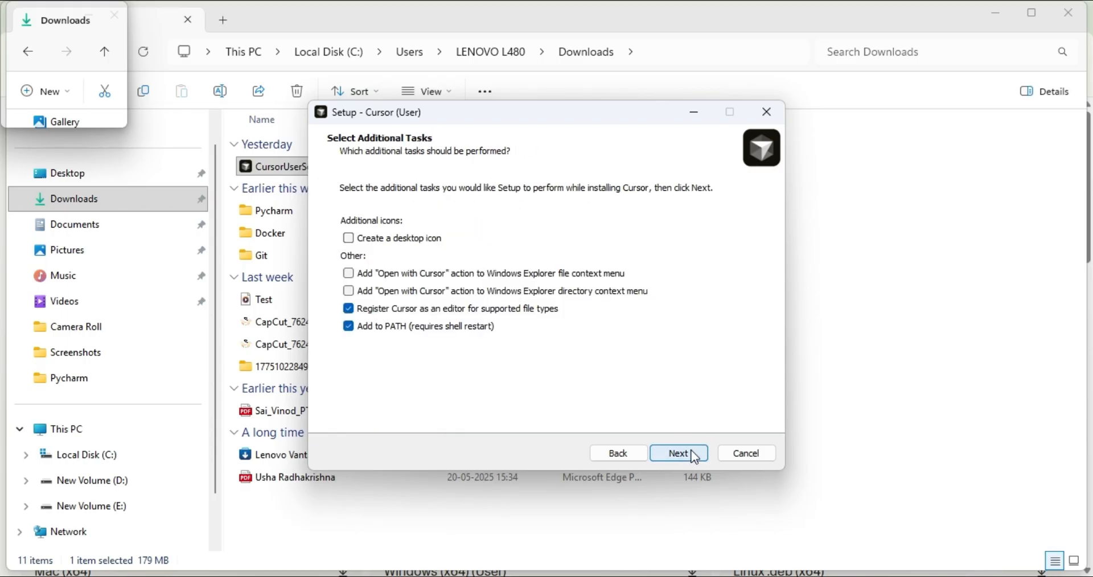
# Enable the desktop icon and the "Open with Cursor" actions for both file and directory context menus, and proceed to the installation summary
pyautogui.click(349, 239)
pyautogui.click(355, 274)
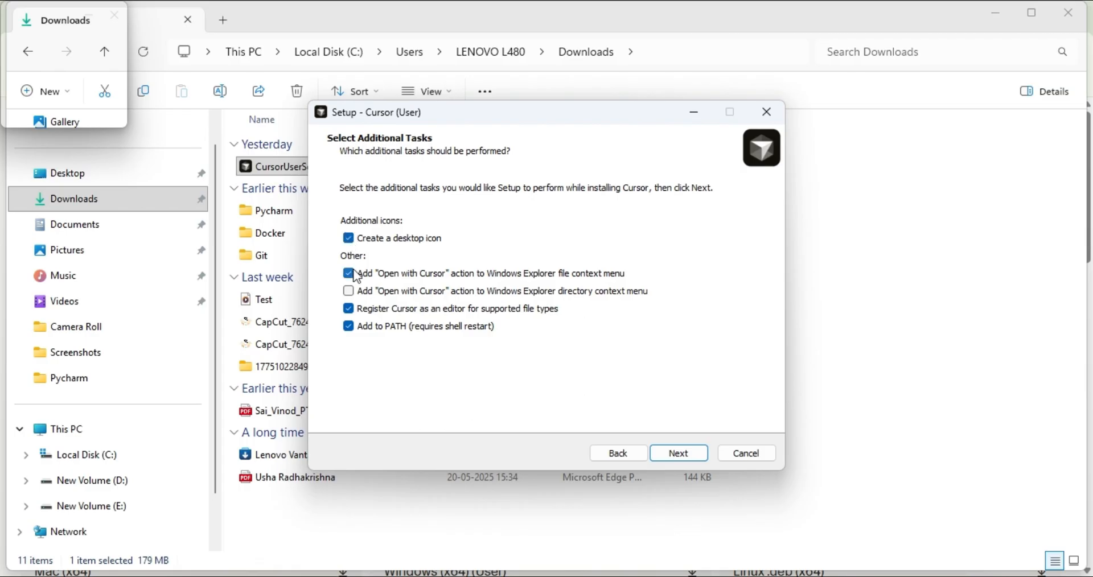
pyautogui.click(355, 289)
pyautogui.click(706, 456)
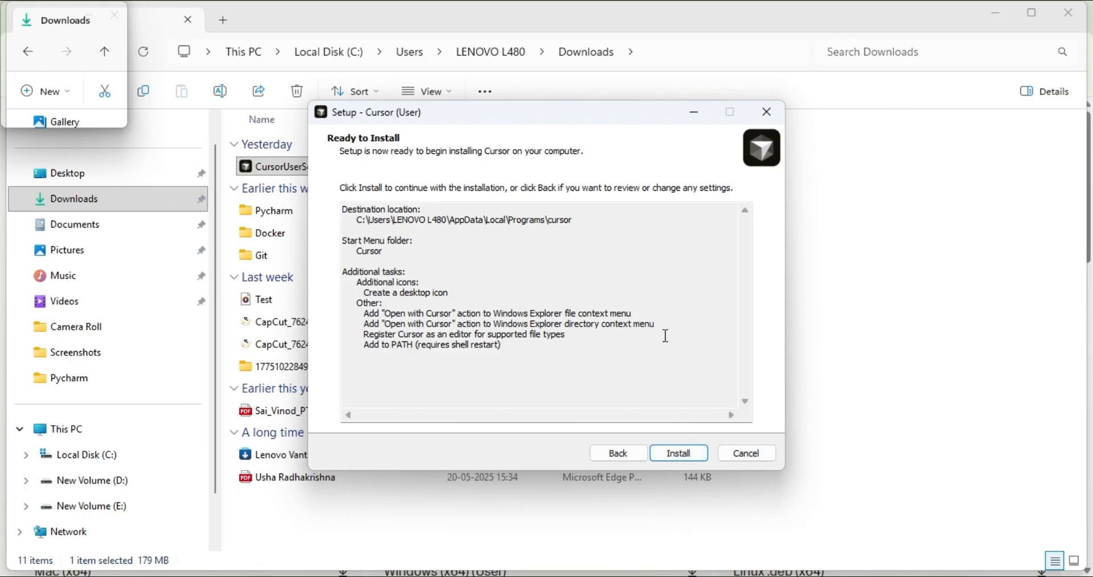
# Install Cursor and finish the setup with Launch Cursor enabled, minimizing the windows that cover the desktop
pyautogui.click(676, 453)
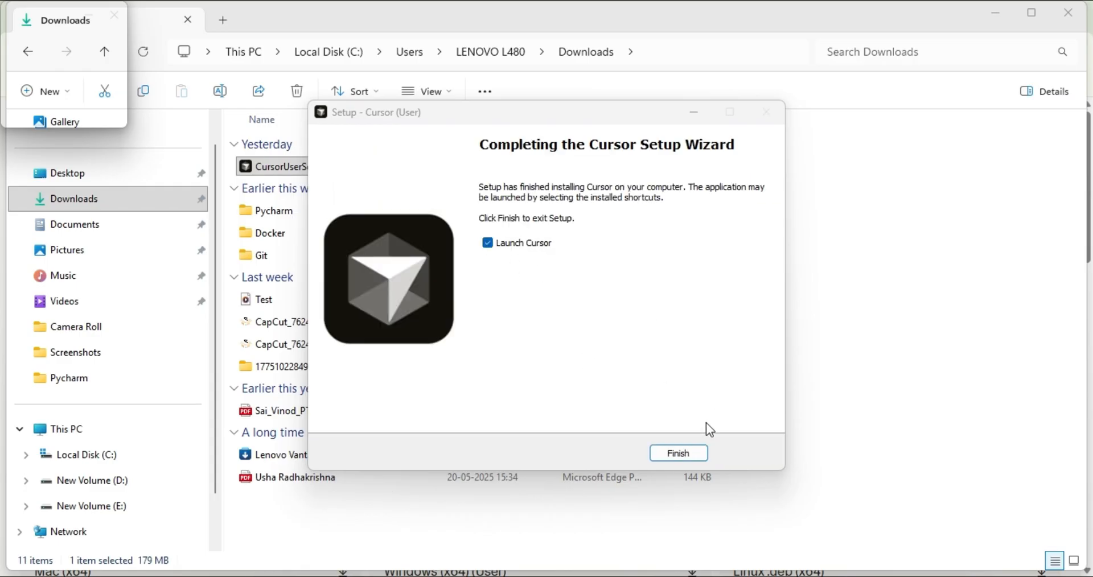
pyautogui.click(678, 453)
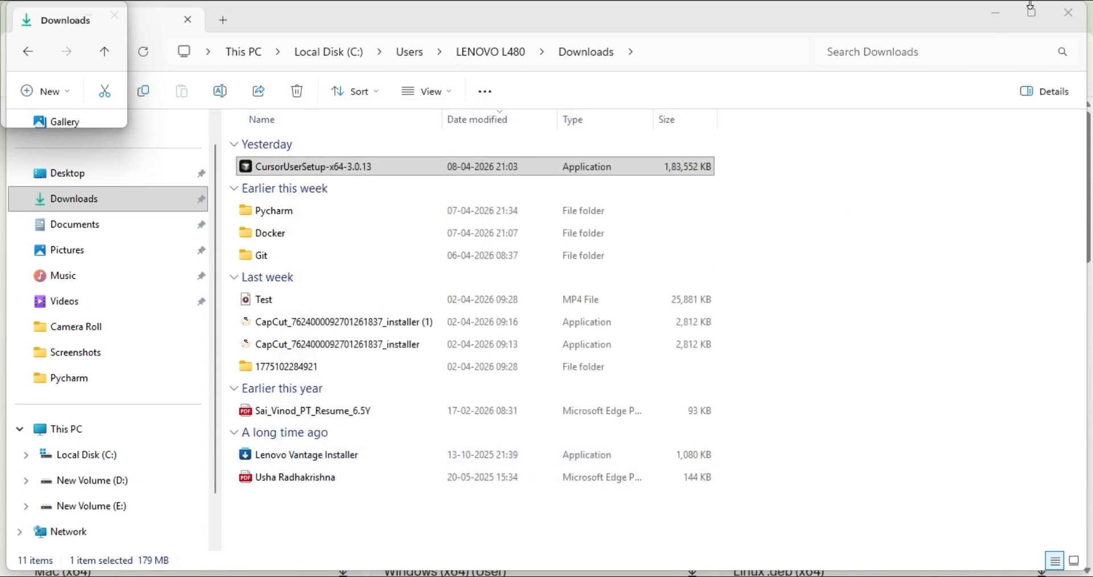
pyautogui.click(1000, 13)
pyautogui.click(1000, 13)
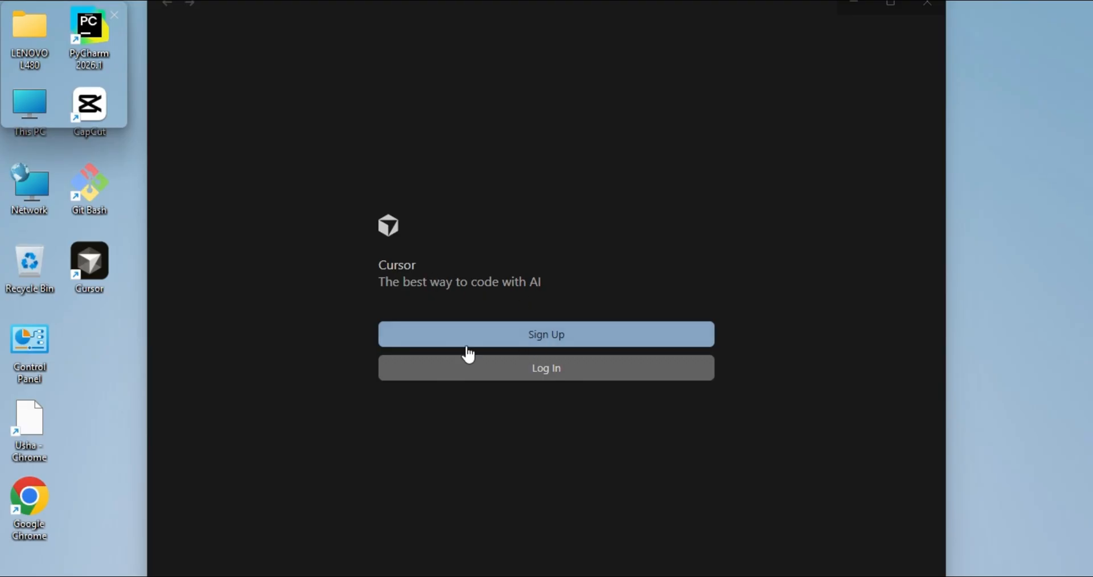
# Sign up for Cursor through the browser with the existing Google account and allow cursor.sh to access its information
pyautogui.click(546, 336)
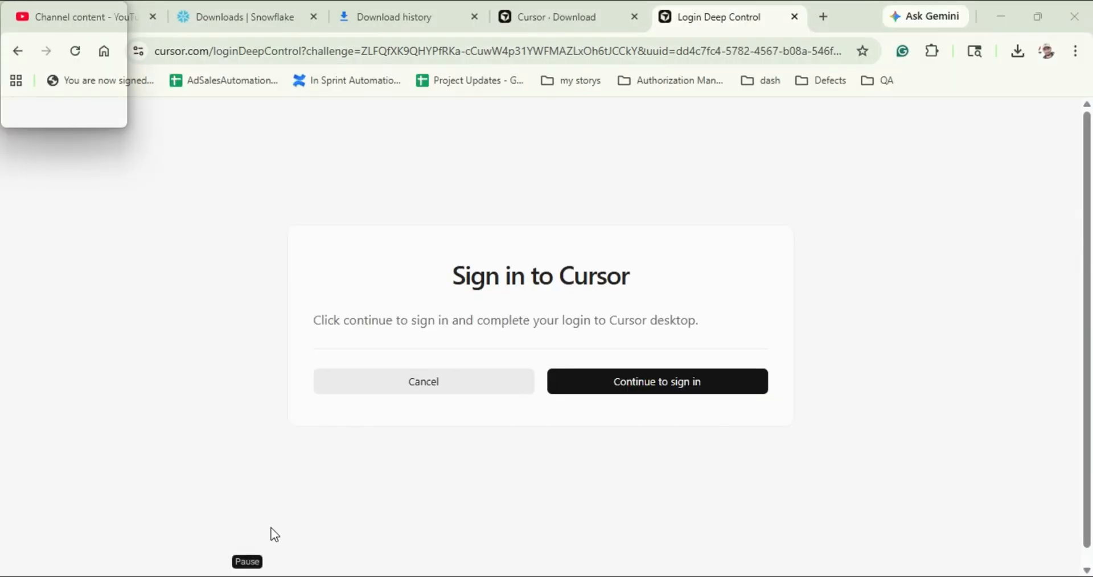
pyautogui.click(635, 394)
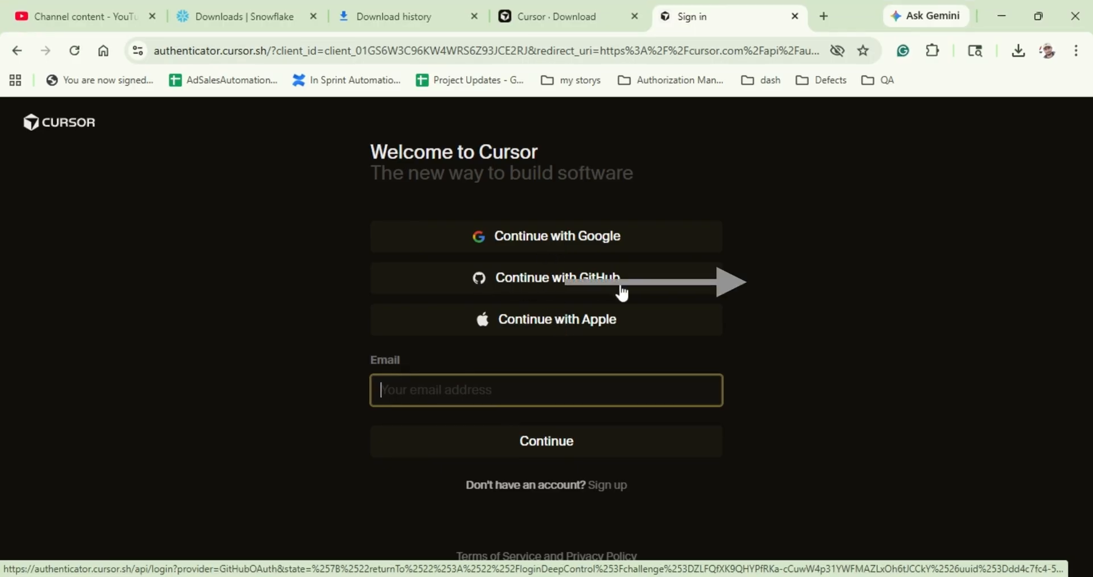
pyautogui.click(555, 243)
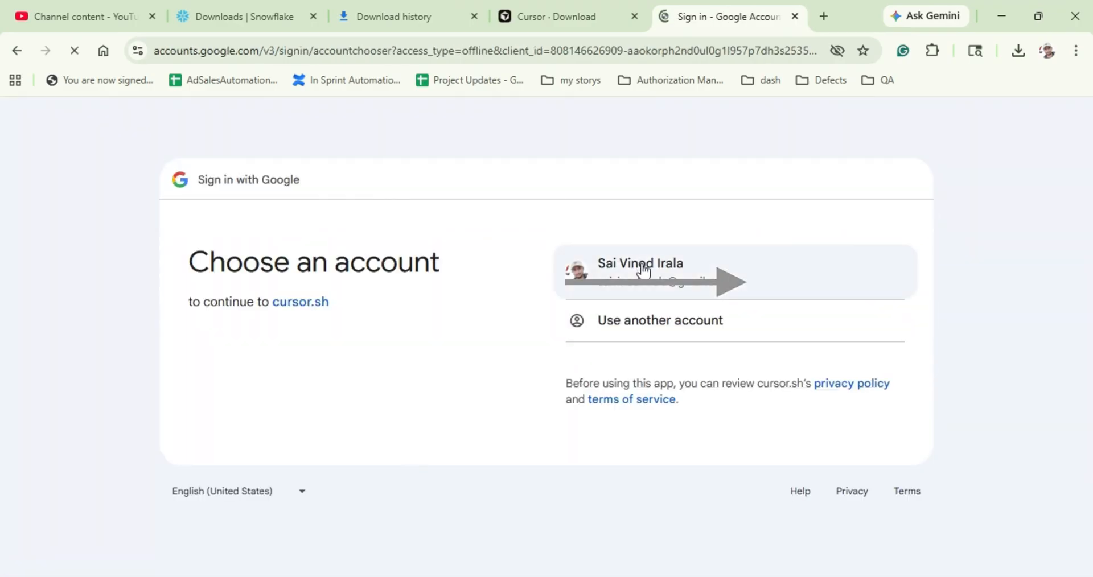
pyautogui.click(642, 265)
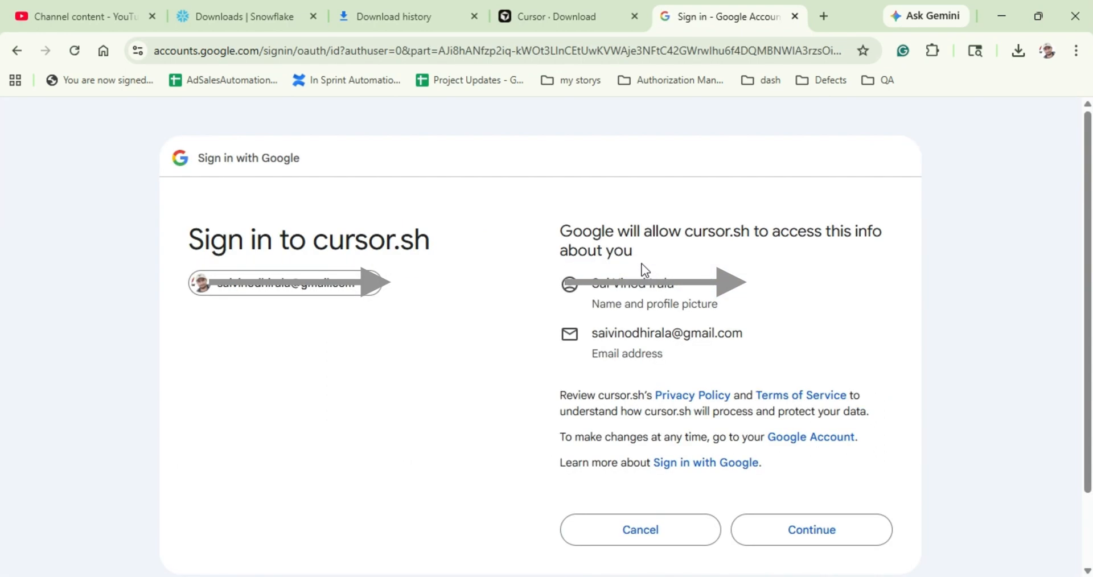
pyautogui.click(805, 533)
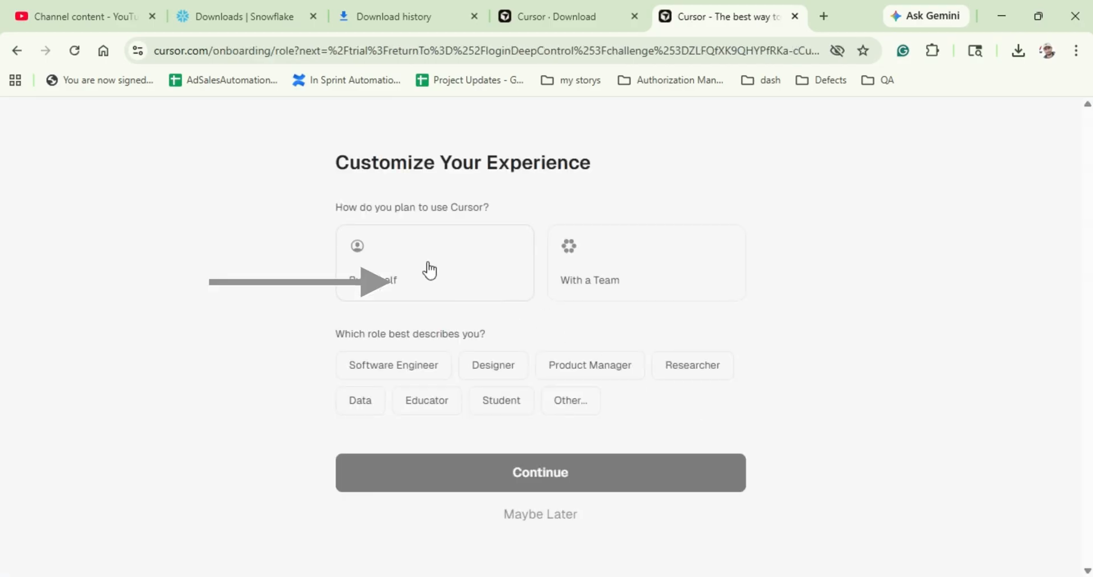
# Set Cursor's planned use to individual and the role to Software Engineer, and continue the onboarding
pyautogui.click(430, 271)
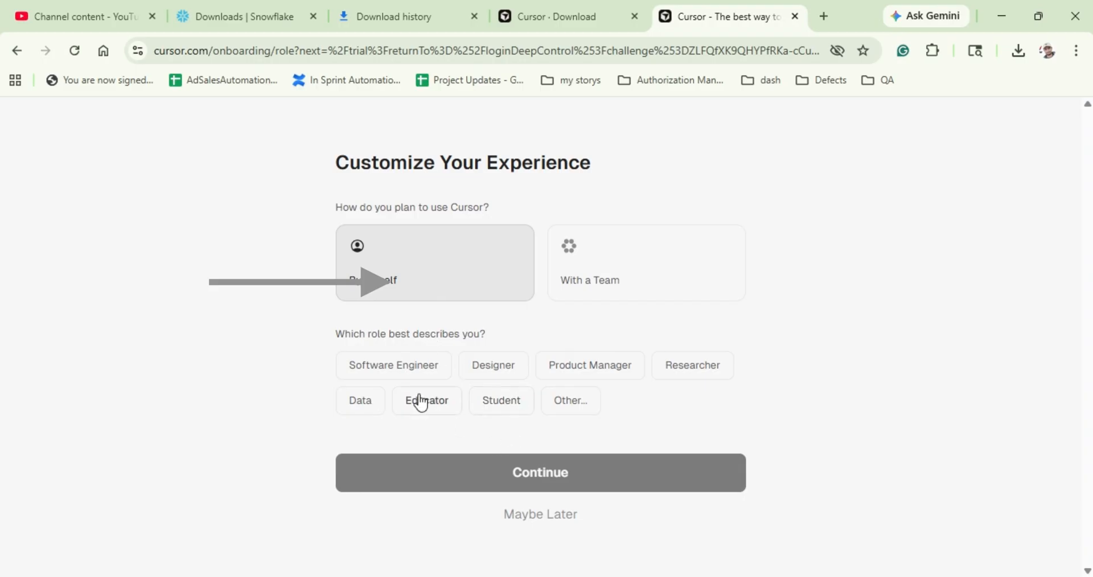
pyautogui.click(415, 371)
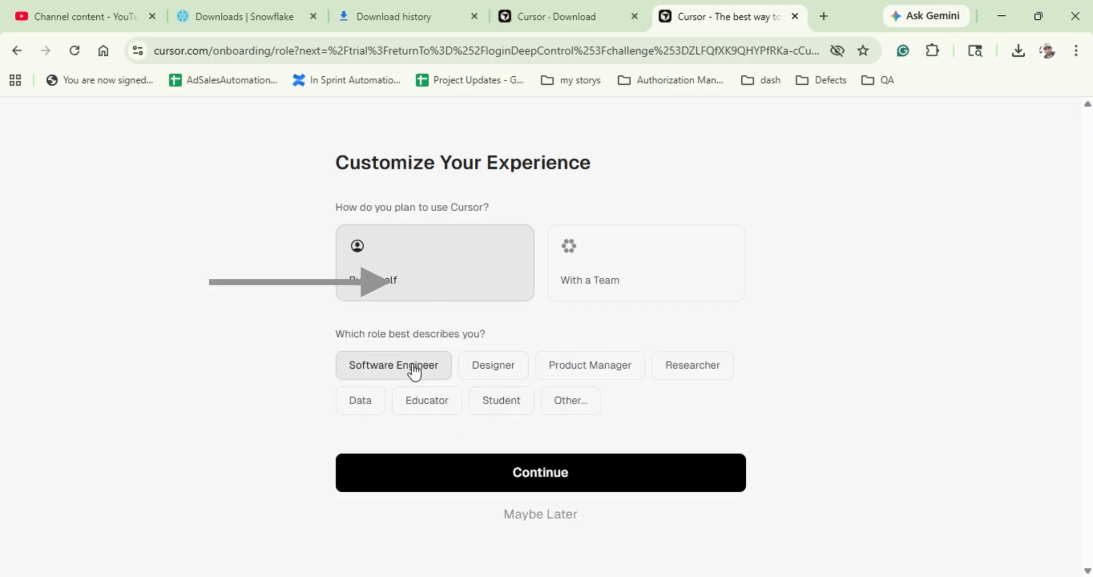
pyautogui.click(496, 474)
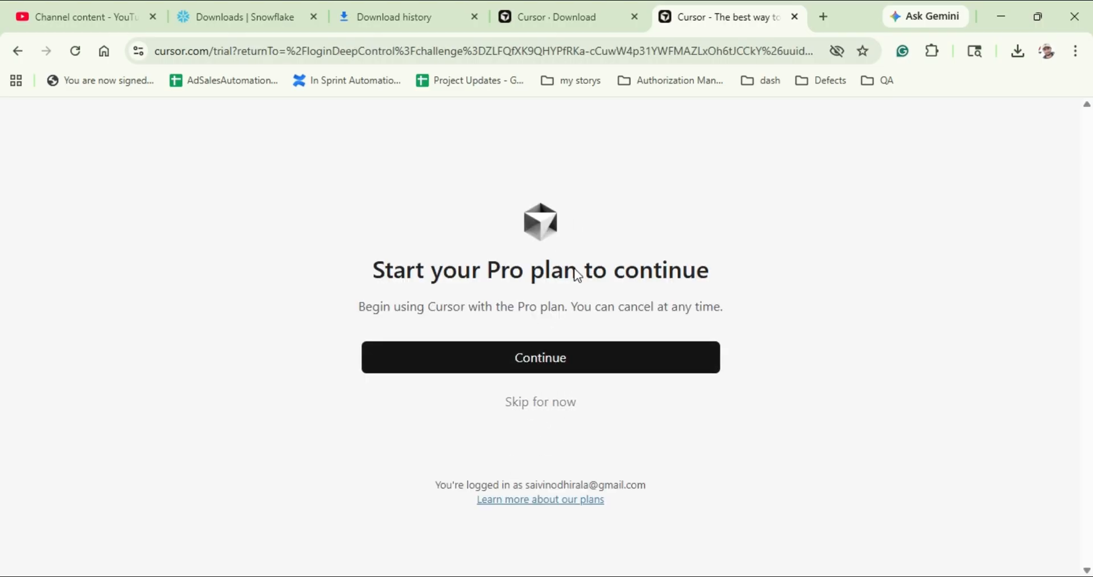
# Skip the Pro plan, accept Data Sharing with Share Data enabled, and skip both the GitHub connection and the download prompt
pyautogui.click(528, 403)
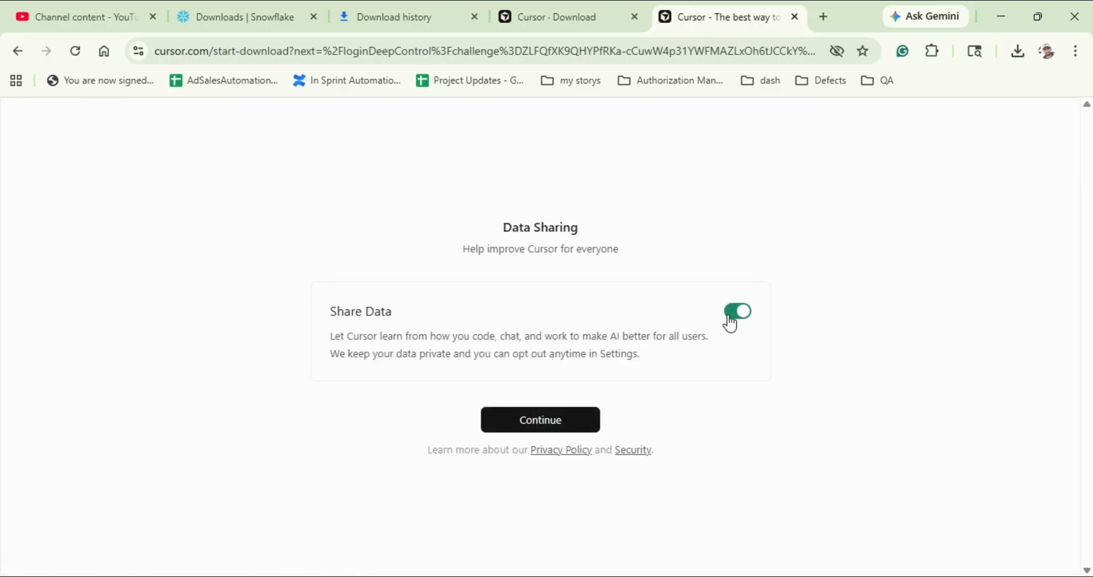
pyautogui.click(555, 428)
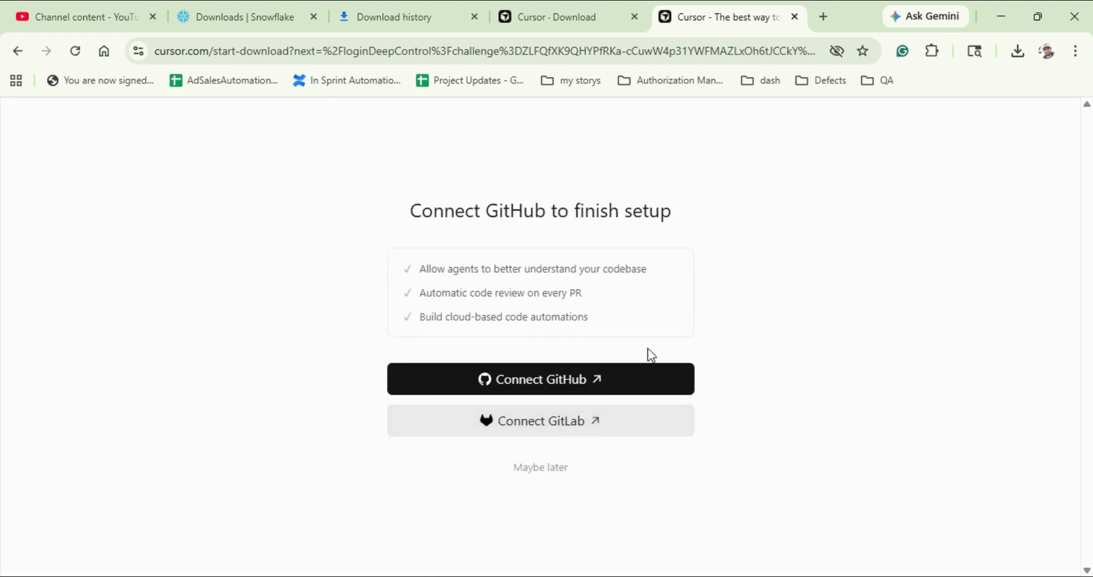
pyautogui.click(543, 469)
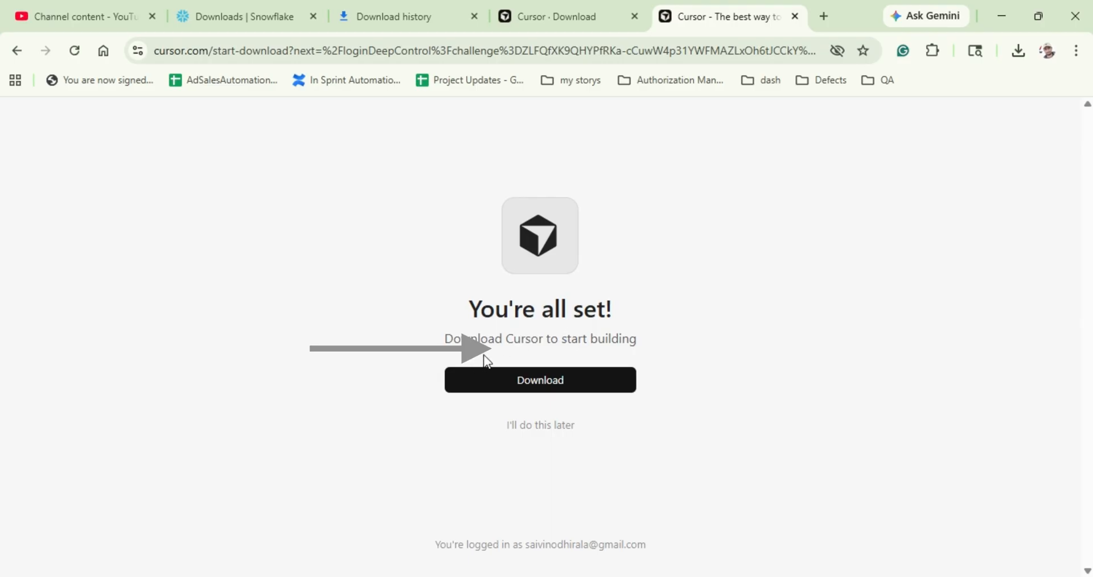
pyautogui.click(527, 428)
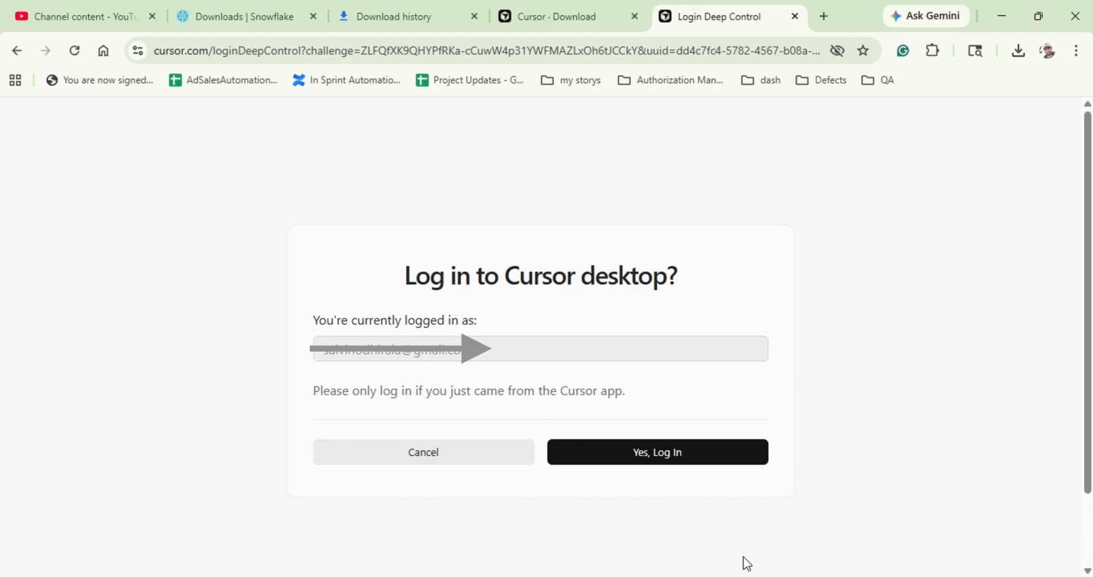
# Switch to the Cursor desktop app, start its login, and copy the address of the sign-in page it opens
pyautogui.moveTo(784, 576)
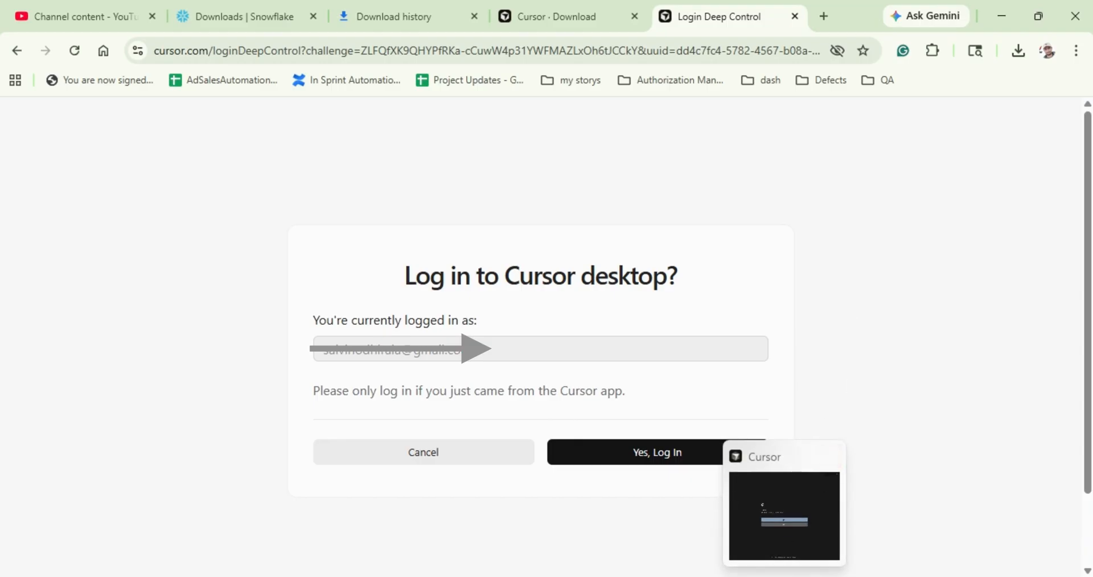
pyautogui.click(784, 515)
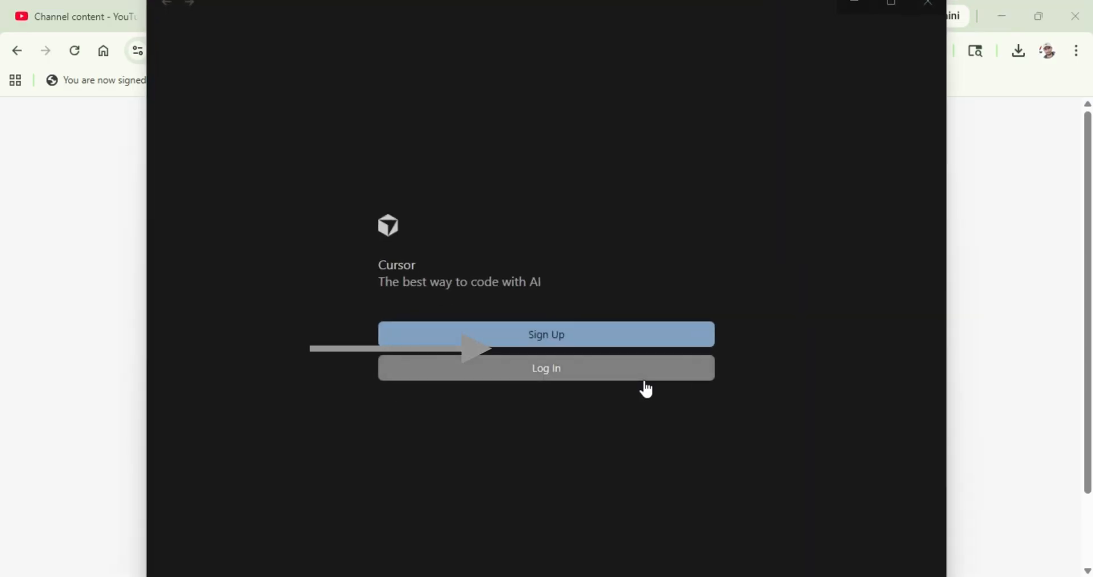
pyautogui.click(506, 370)
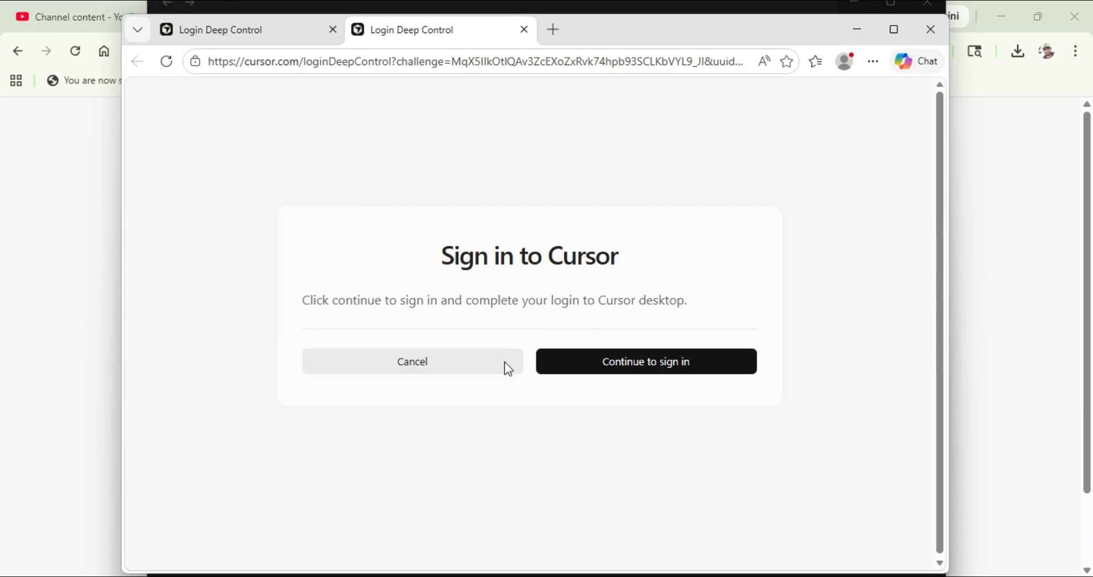
pyautogui.click(599, 60)
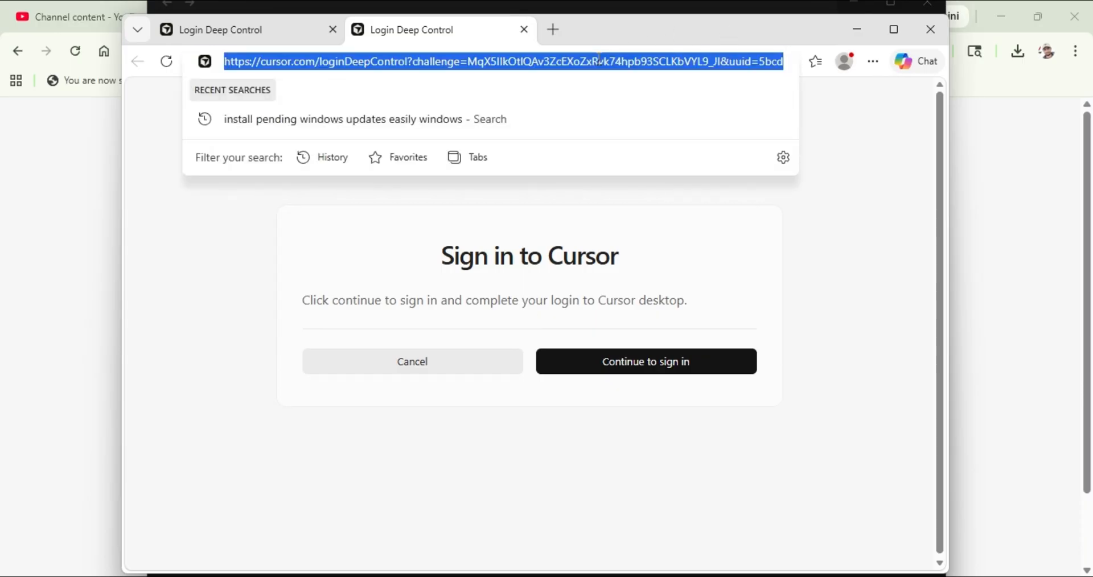
# Open the copied sign-in address in a new Chrome tab, approve the Cursor desktop login, and maximize the Cursor window
pyautogui.click(861, 27)
pyautogui.click(858, 4)
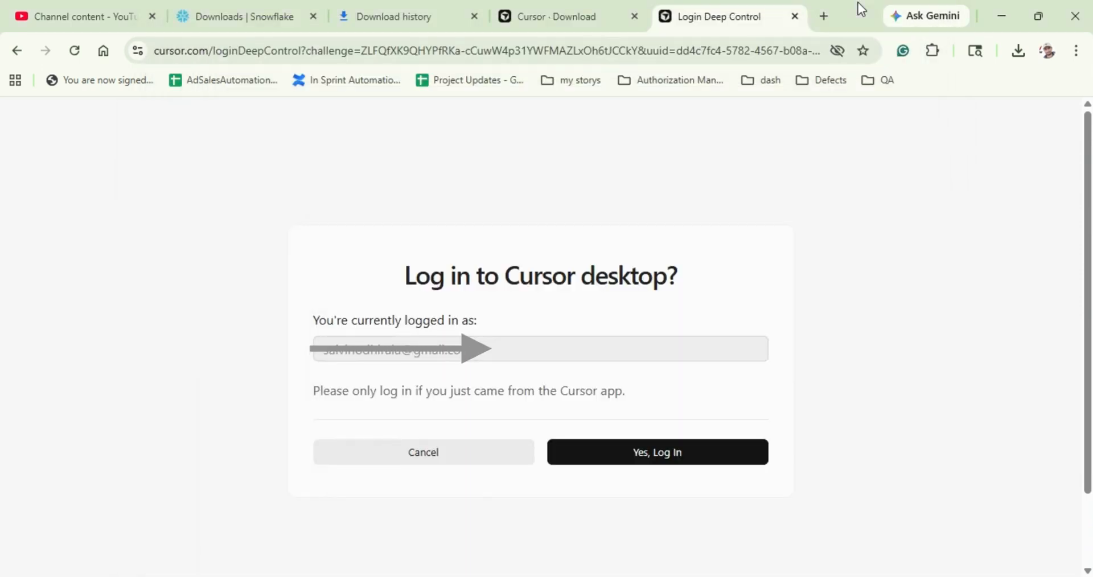
pyautogui.click(814, 17)
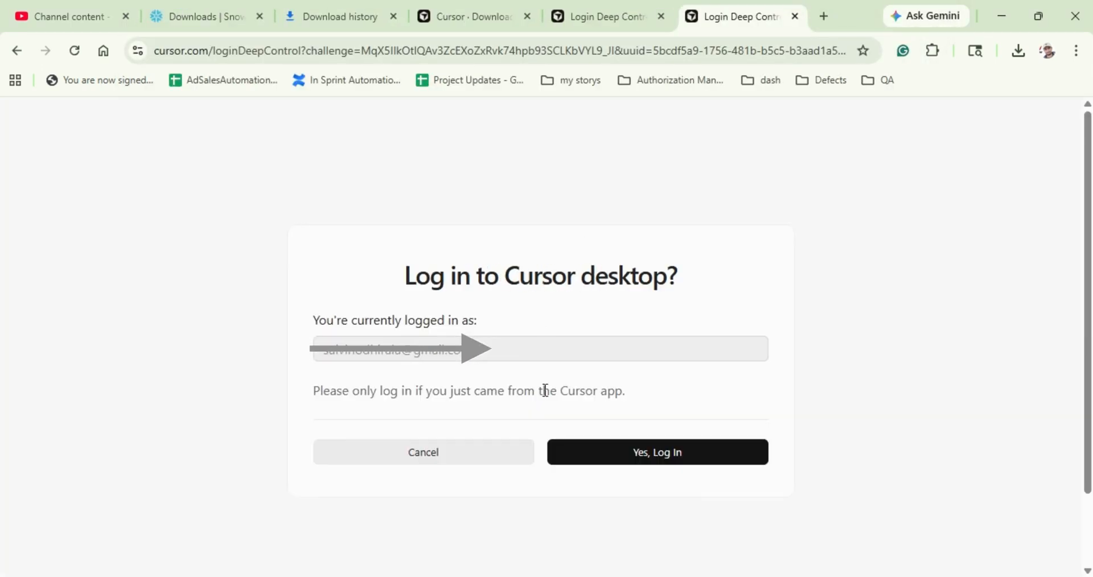
pyautogui.click(599, 450)
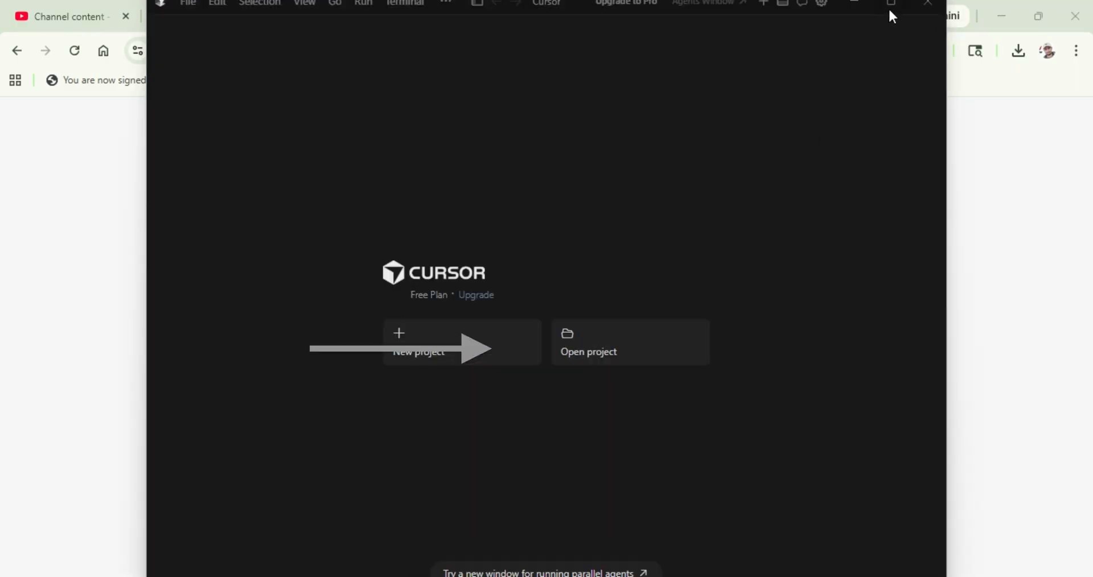
pyautogui.click(890, 6)
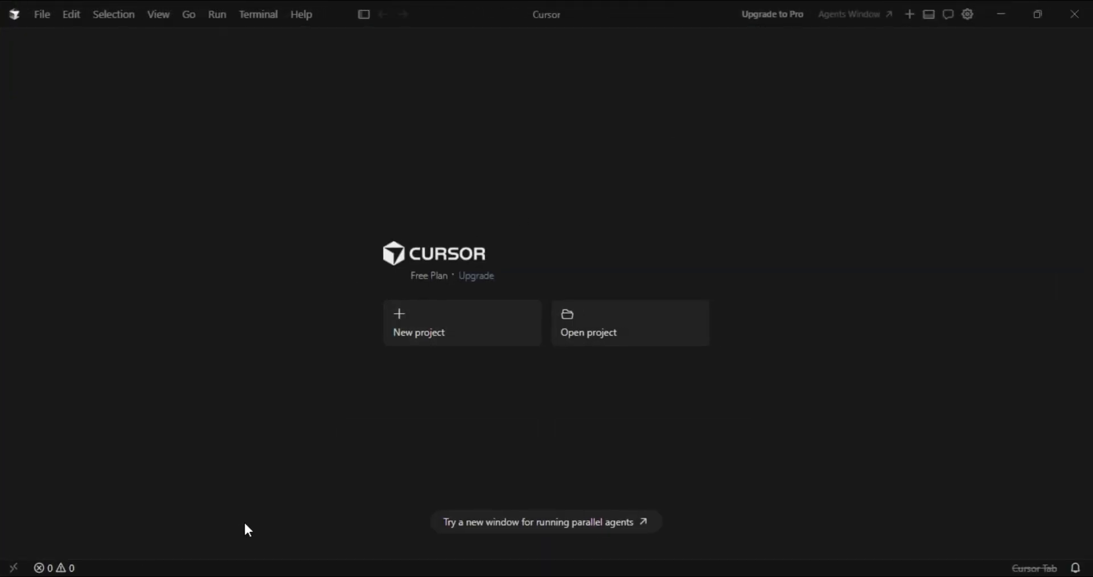
# Create a new project in a new folder named Test inside Documents
pyautogui.click(392, 336)
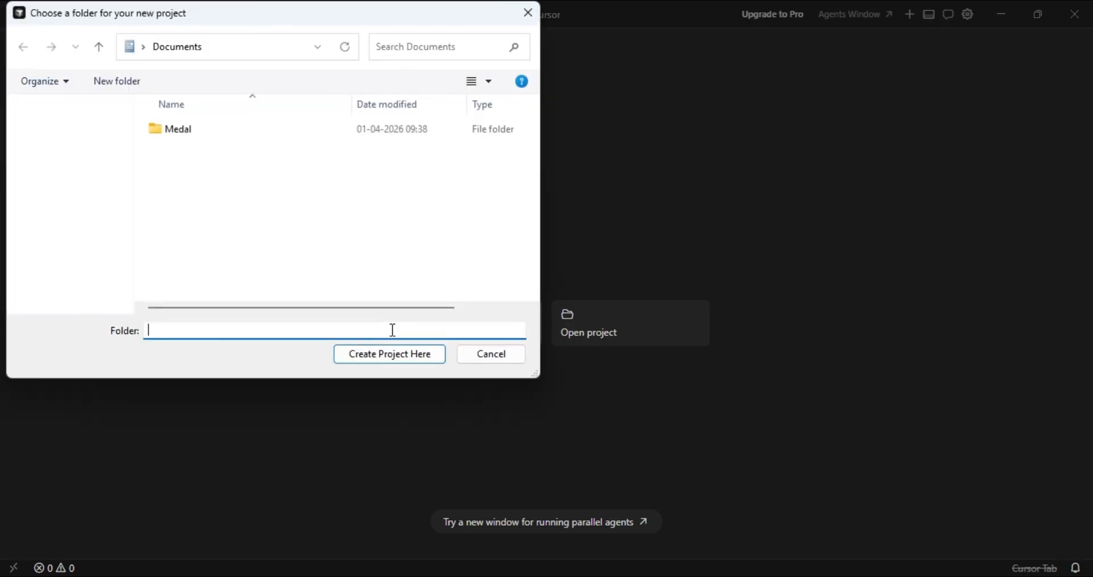
pyautogui.scroll(-2, 68, 225)
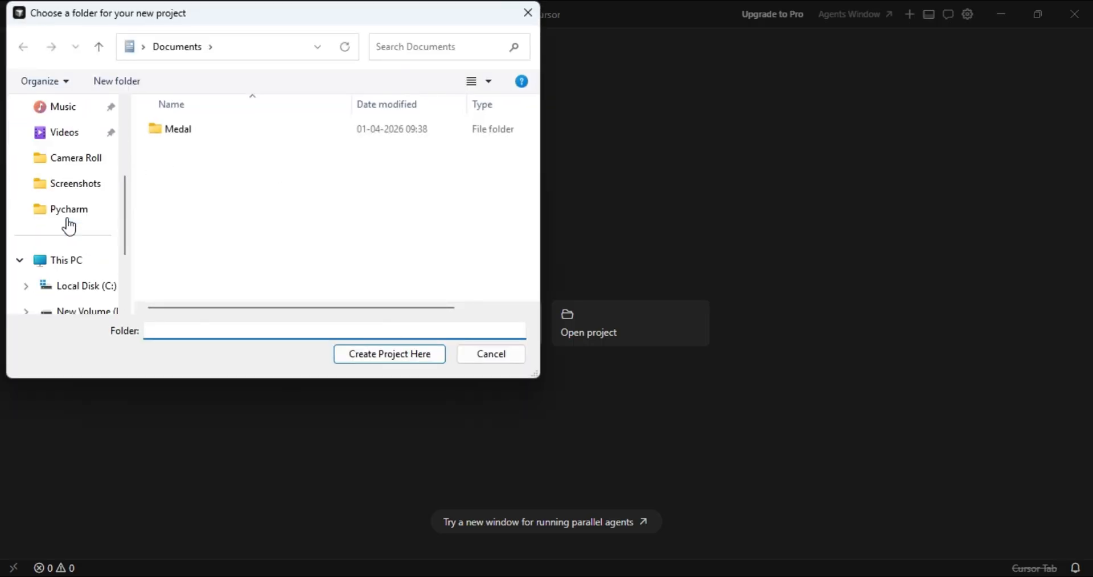
pyautogui.rightClick(177, 183)
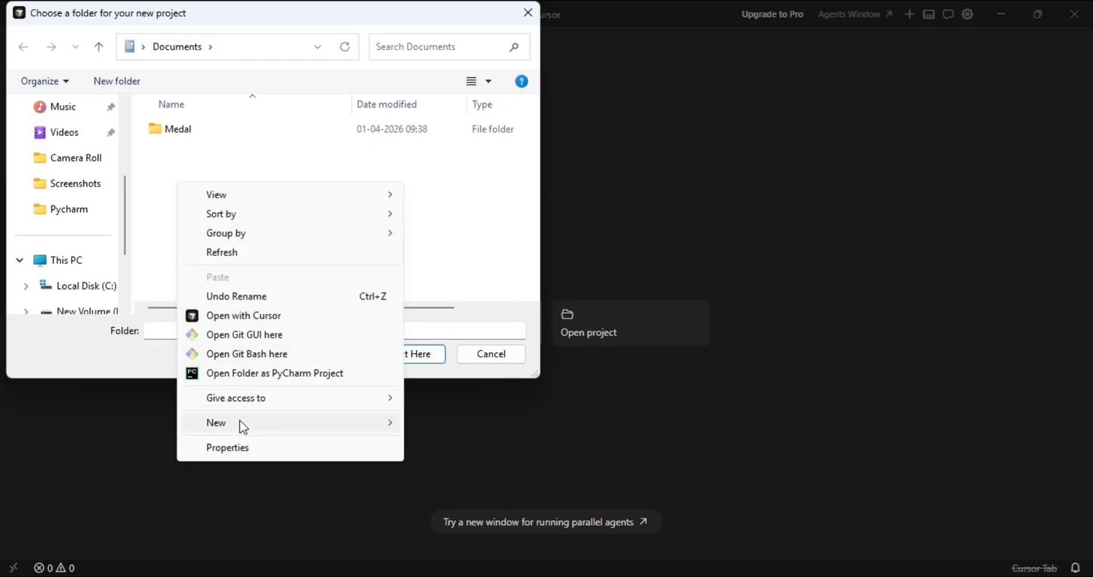
pyautogui.moveTo(240, 420)
pyautogui.click(424, 421)
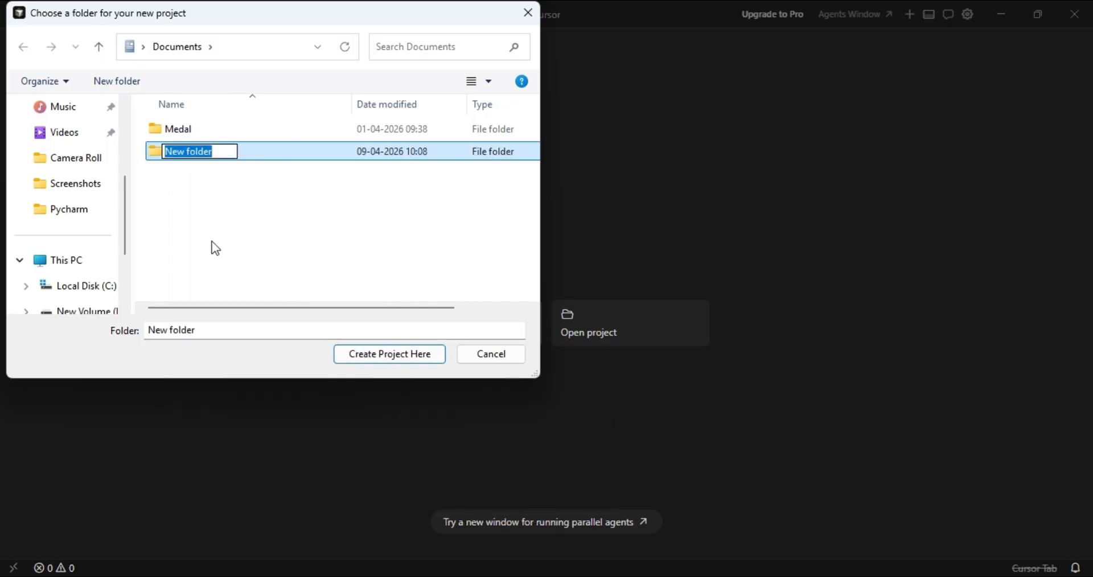
pyautogui.write('Test')
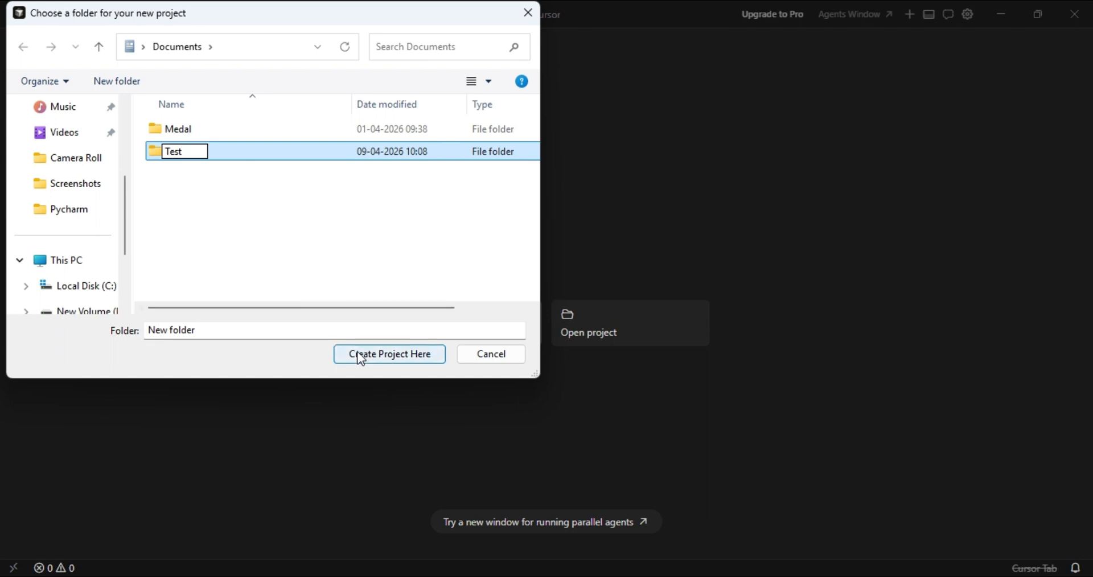
pyautogui.click(360, 359)
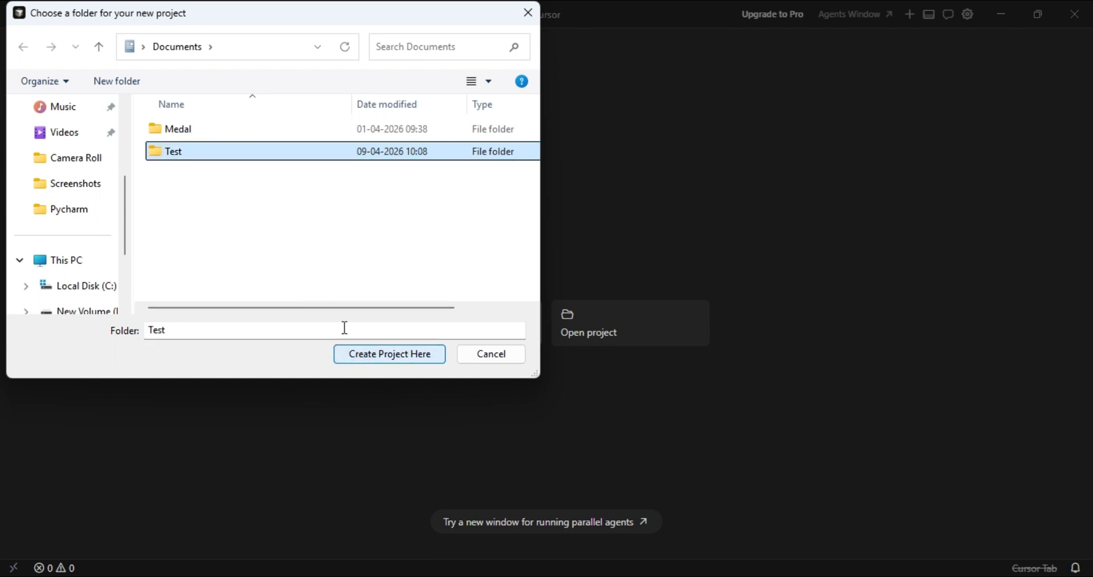
pyautogui.click(374, 353)
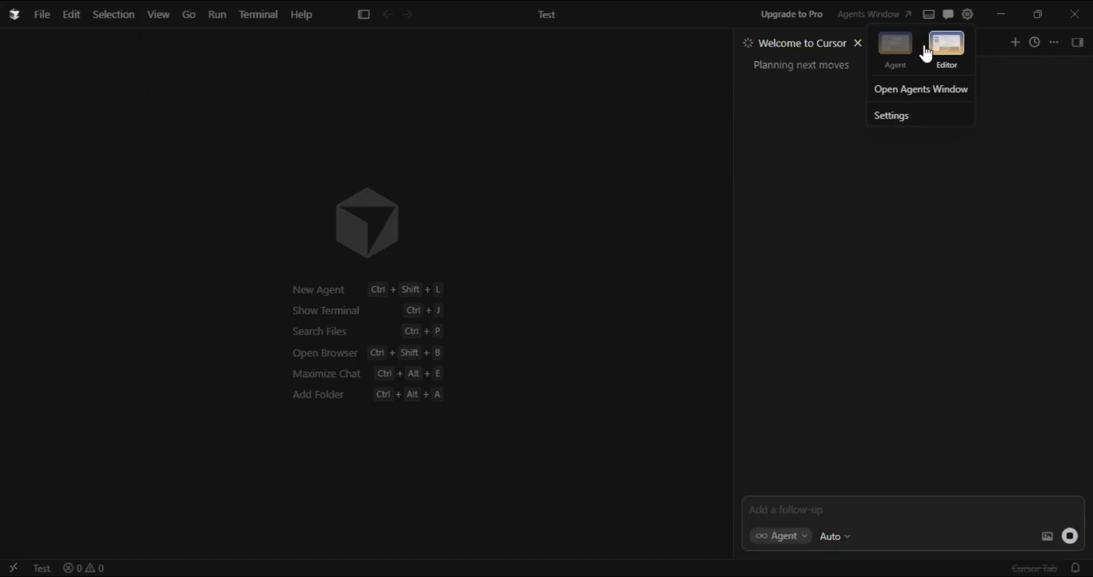
# Close the Welcome to Cursor chat and create a new text file in the Test project
pyautogui.click(863, 42)
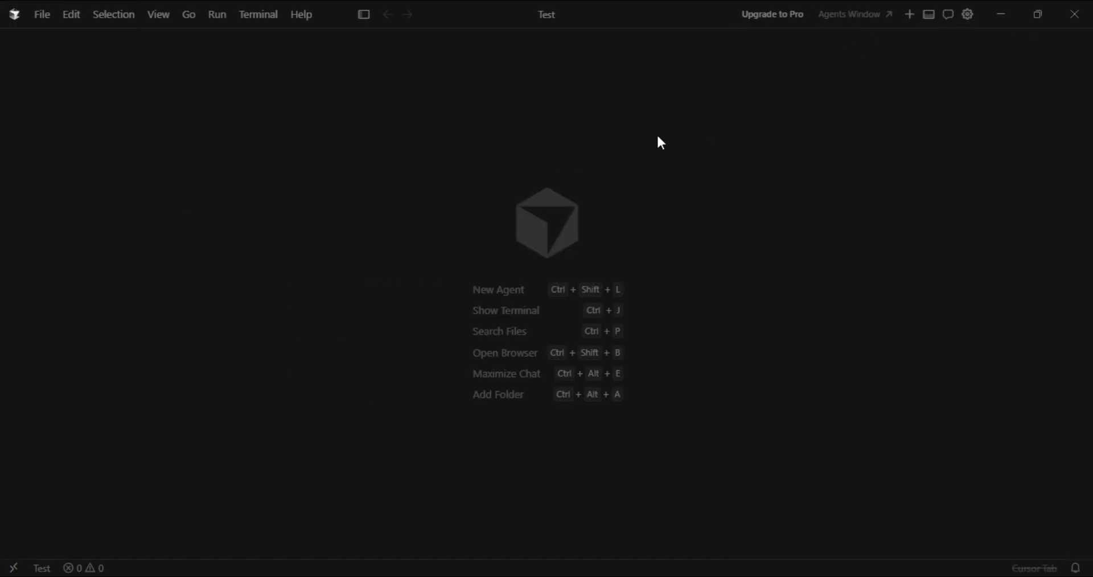
pyautogui.doubleClick(16, 16)
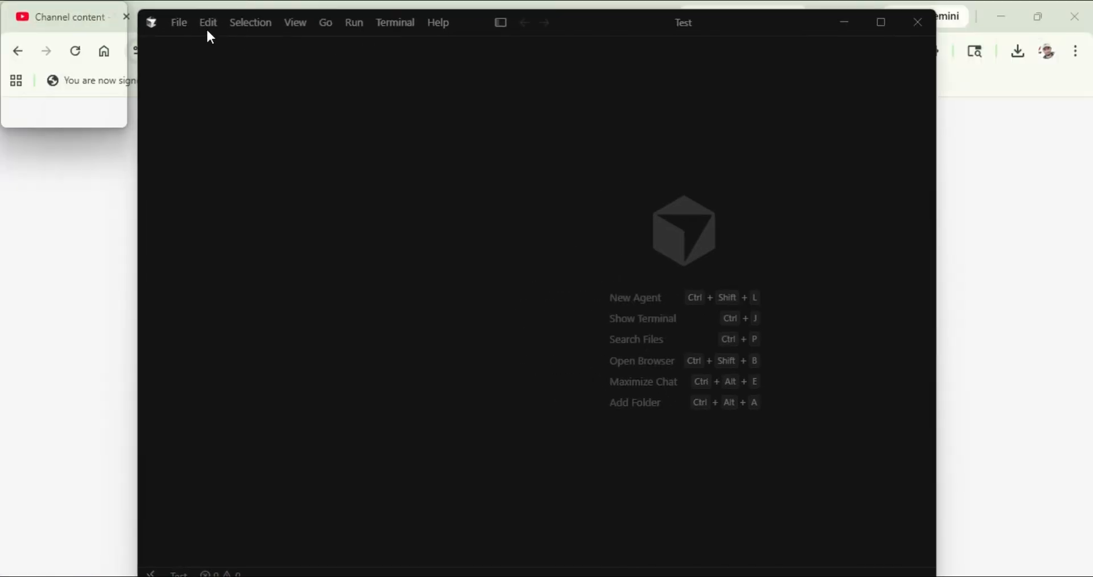
pyautogui.click(881, 25)
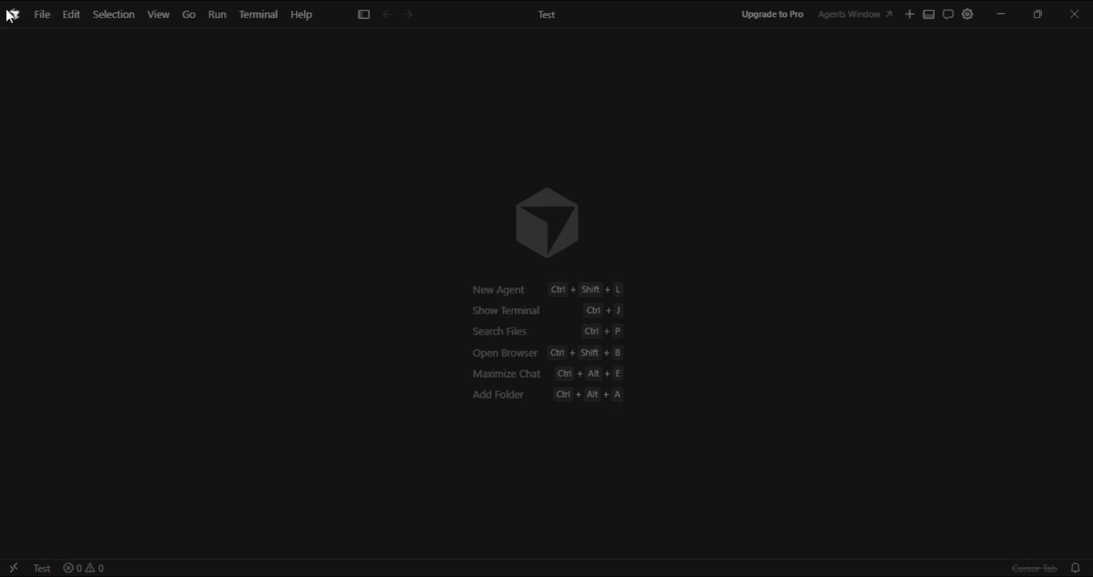
pyautogui.doubleClick(485, 11)
pyautogui.click(220, 29)
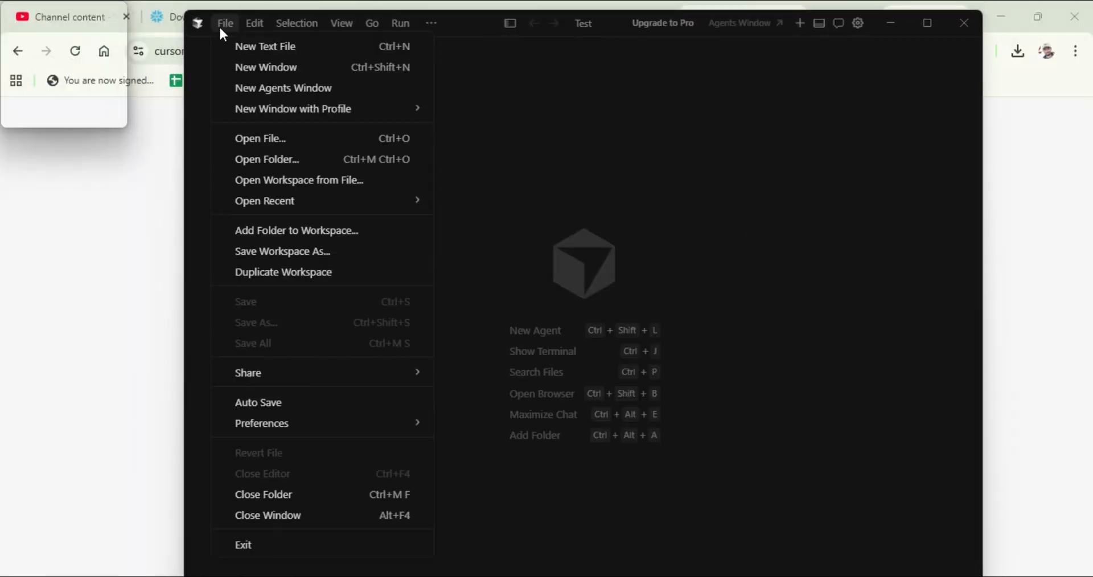
pyautogui.click(275, 52)
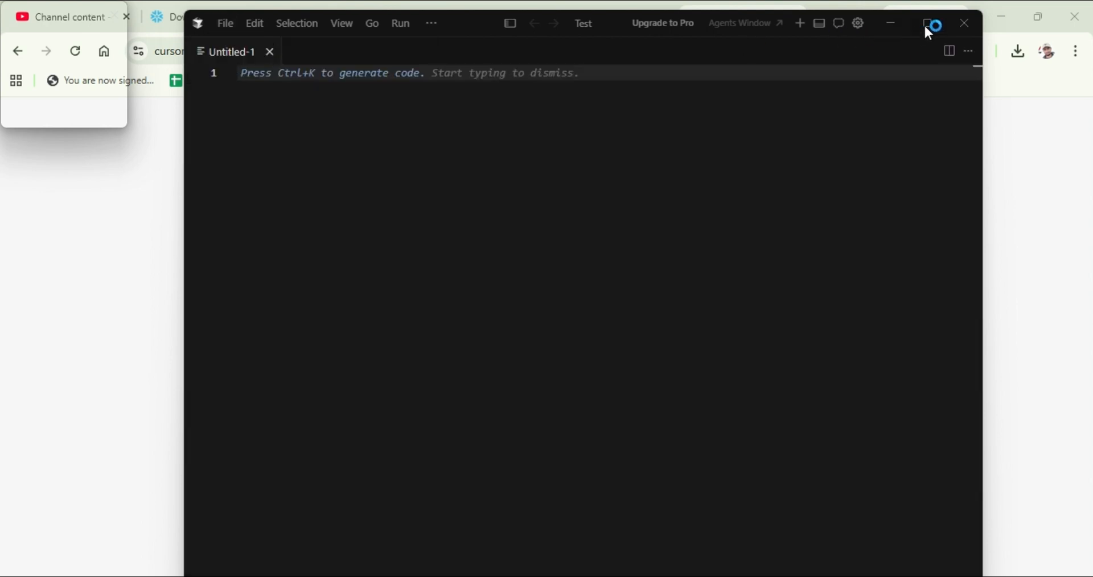
pyautogui.rightClick(233, 57)
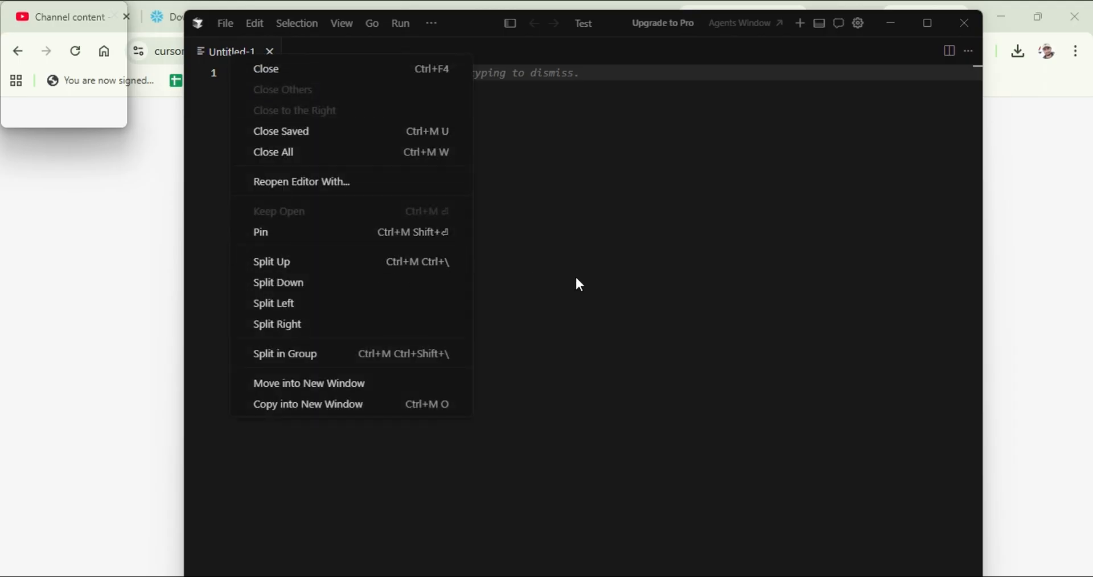
pyautogui.click(926, 24)
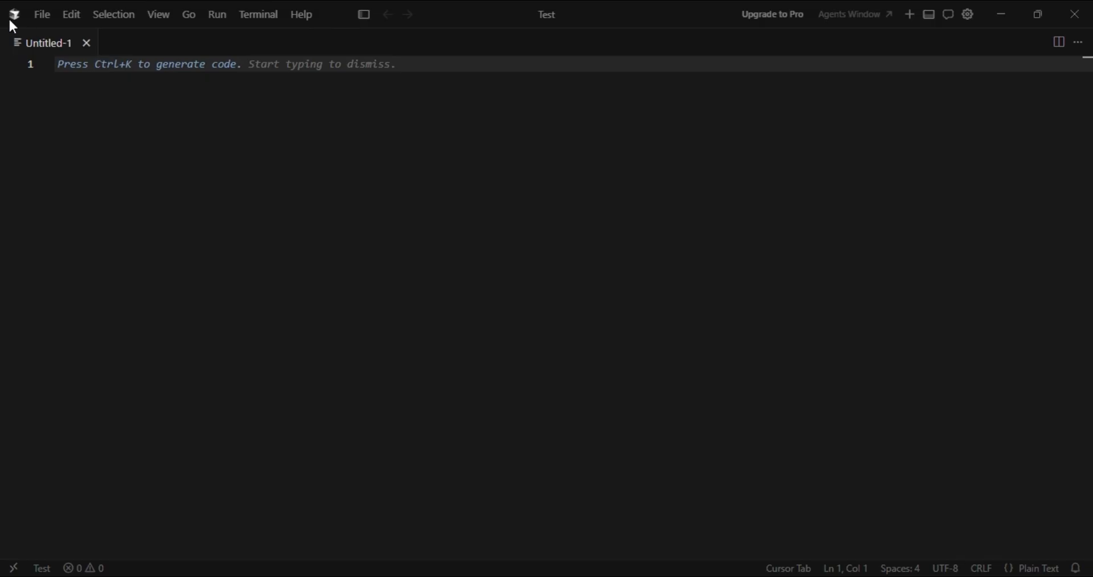
# Save the untitled text file as index.html in the Test folder
pyautogui.moveTo(10, 20); pyautogui.dragTo(206, 47)
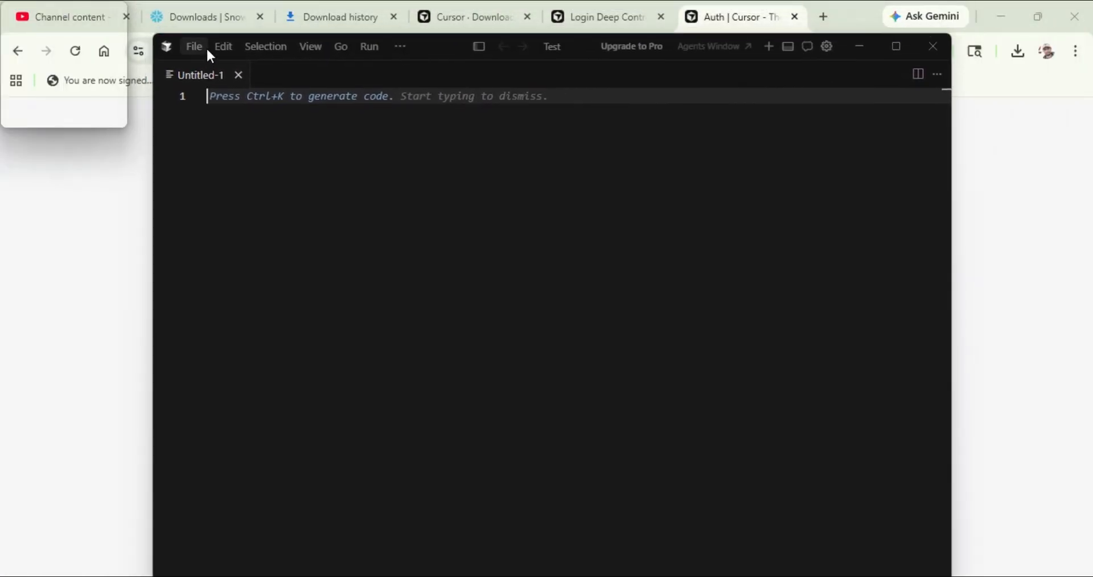
pyautogui.click(194, 46)
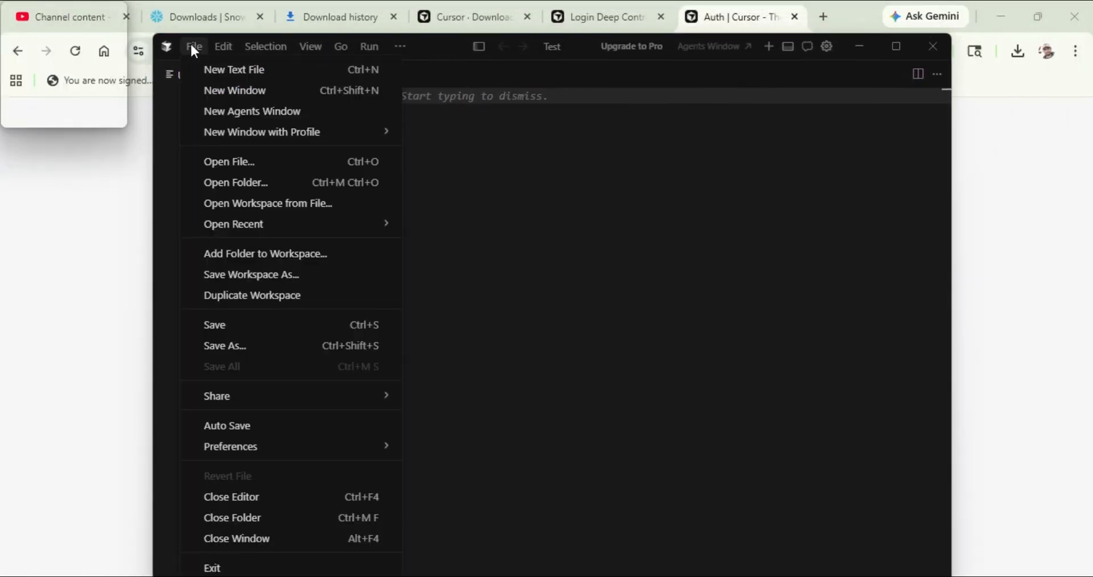
pyautogui.click(252, 345)
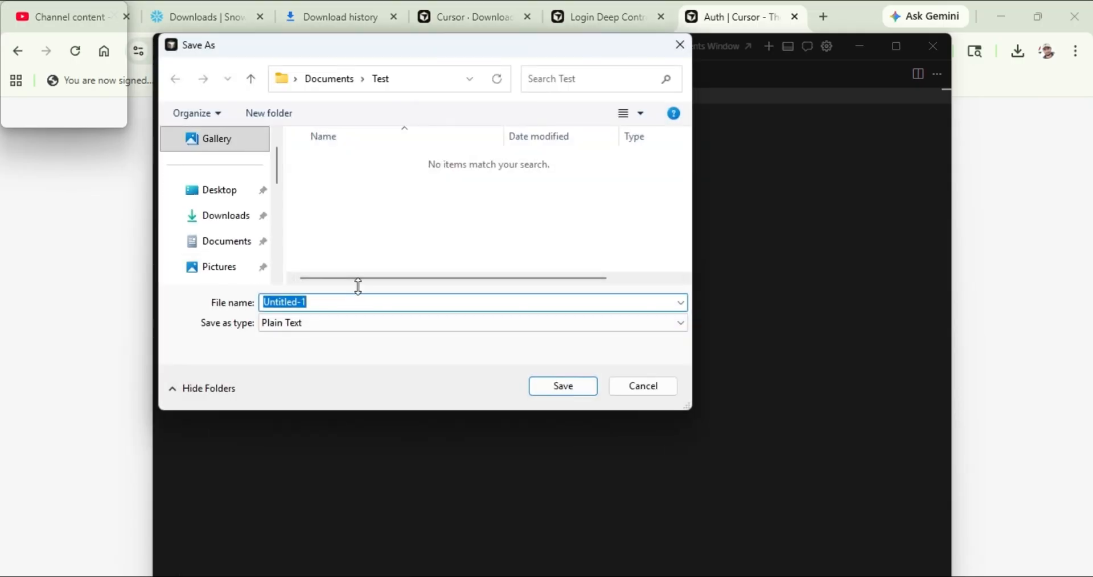
pyautogui.write('index')
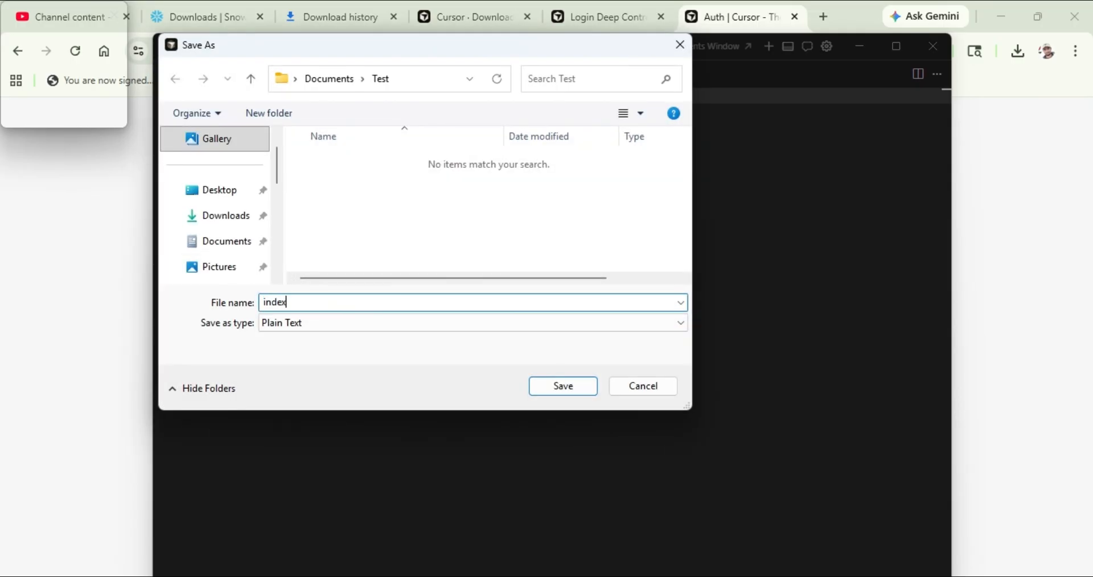
pyautogui.write('.html')
pyautogui.press('BackSpace')
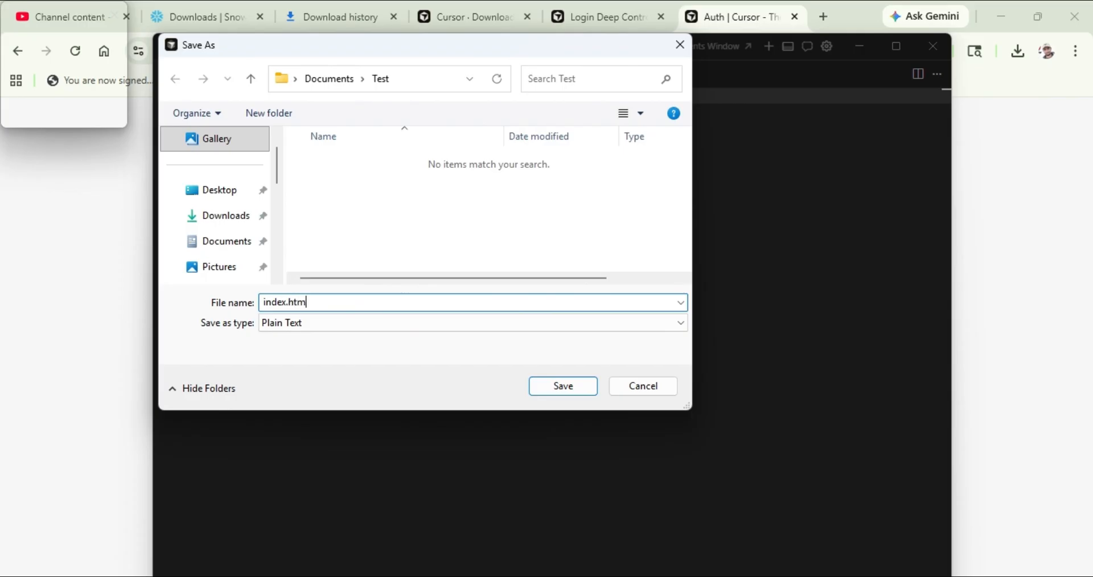